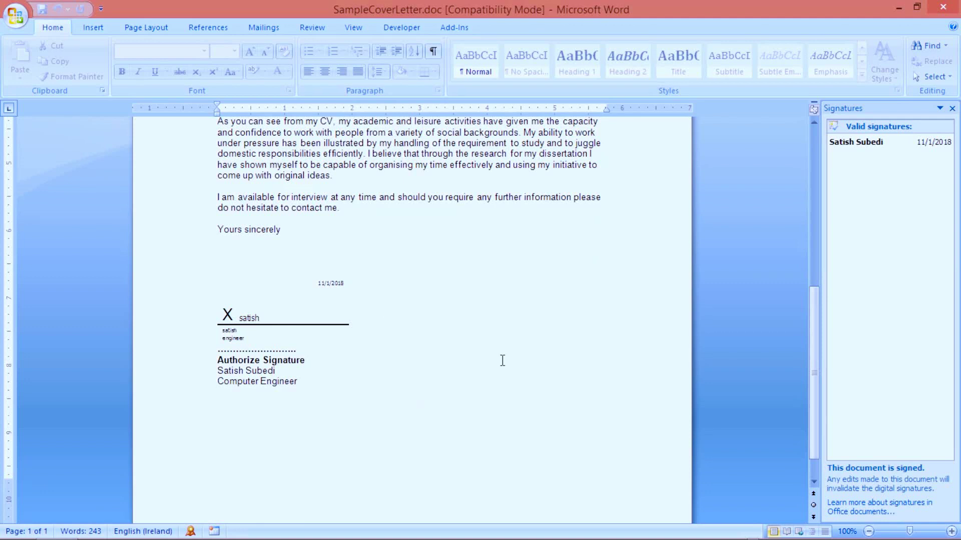
# Remove the digital signature from the Word cover letter and save the unsigned document
pyautogui.scroll(4, 503, 360)
pyautogui.rightClick(279, 457)
pyautogui.click(332, 361)
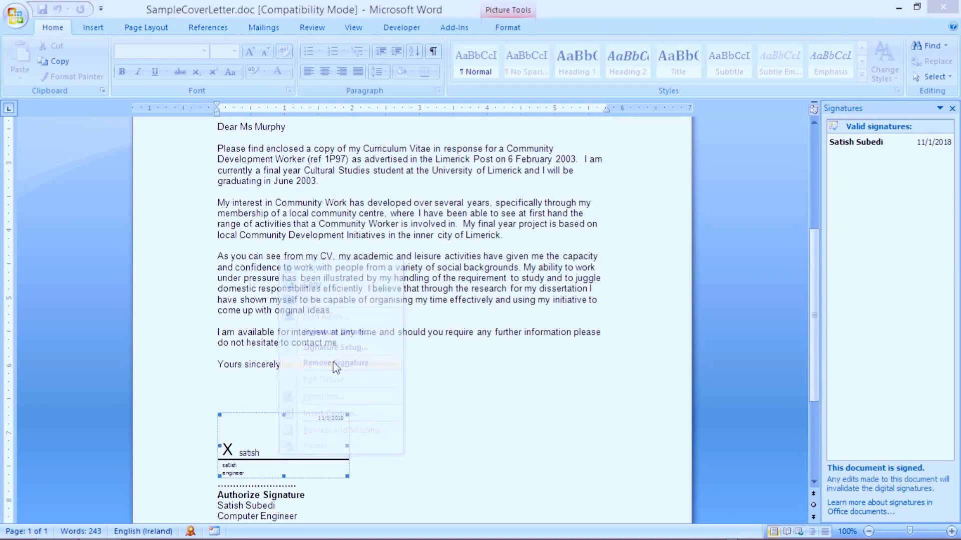
pyautogui.click(455, 312)
pyautogui.click(15, 15)
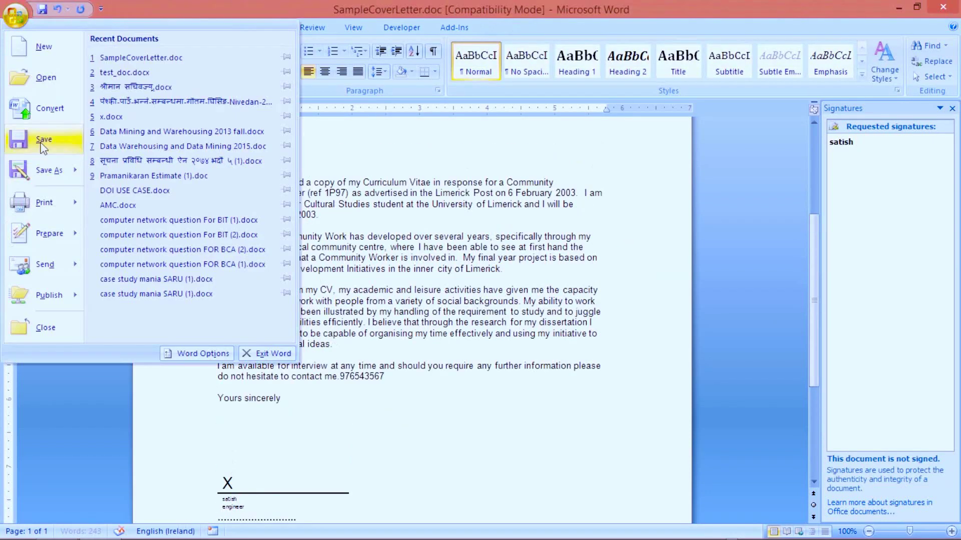
pyautogui.click(43, 145)
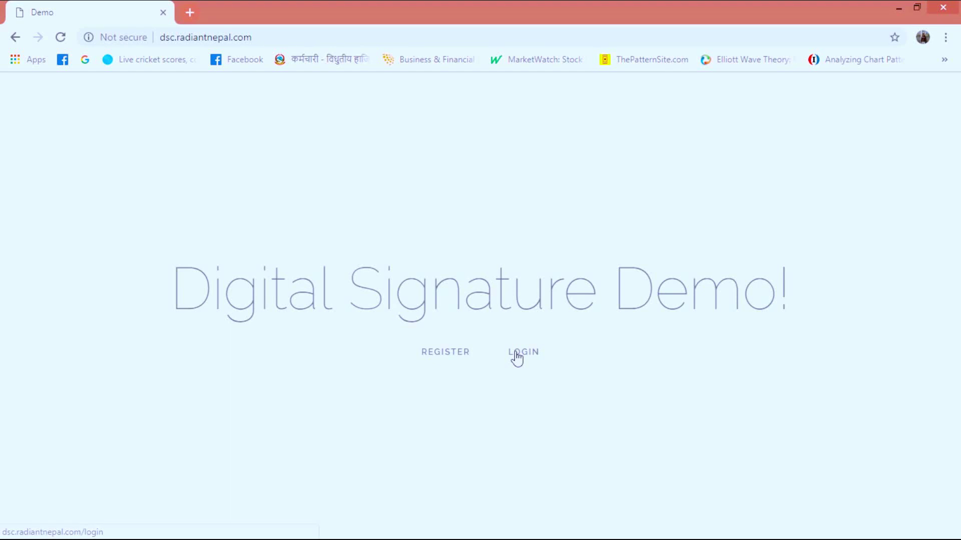
# Enter the account e-mail and password on the Digital Signature Demo login page and submit
pyautogui.click(516, 357)
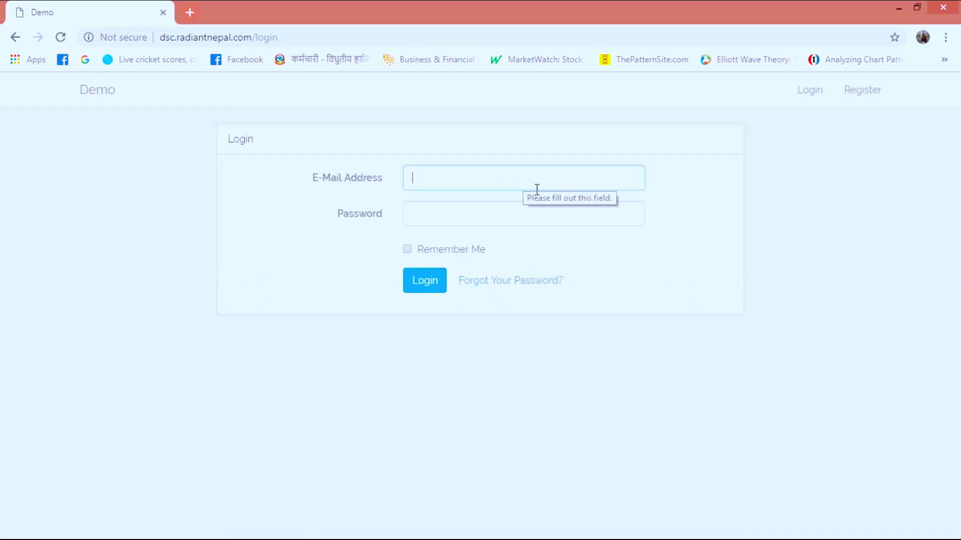
pyautogui.click(489, 216)
pyautogui.write('•••')
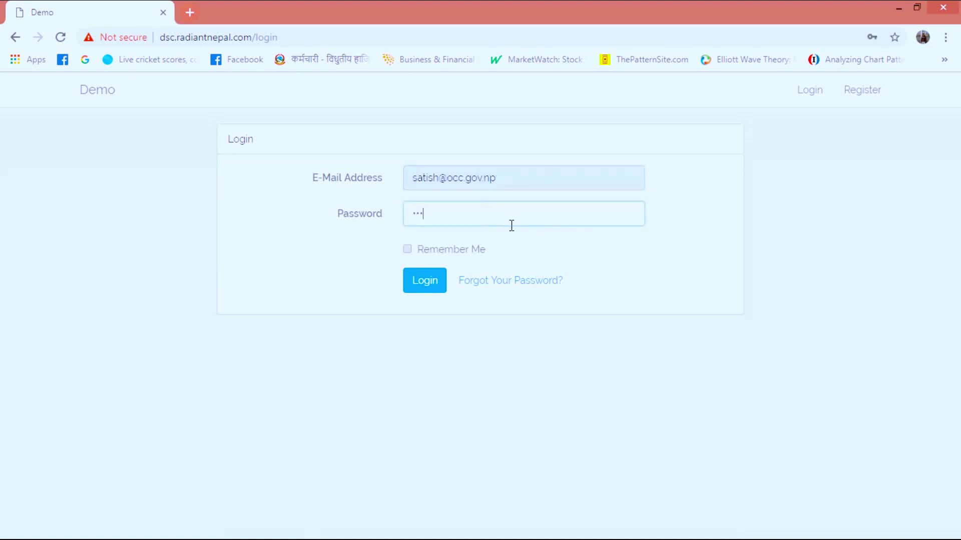
pyautogui.write('•••••••')
pyautogui.click(426, 283)
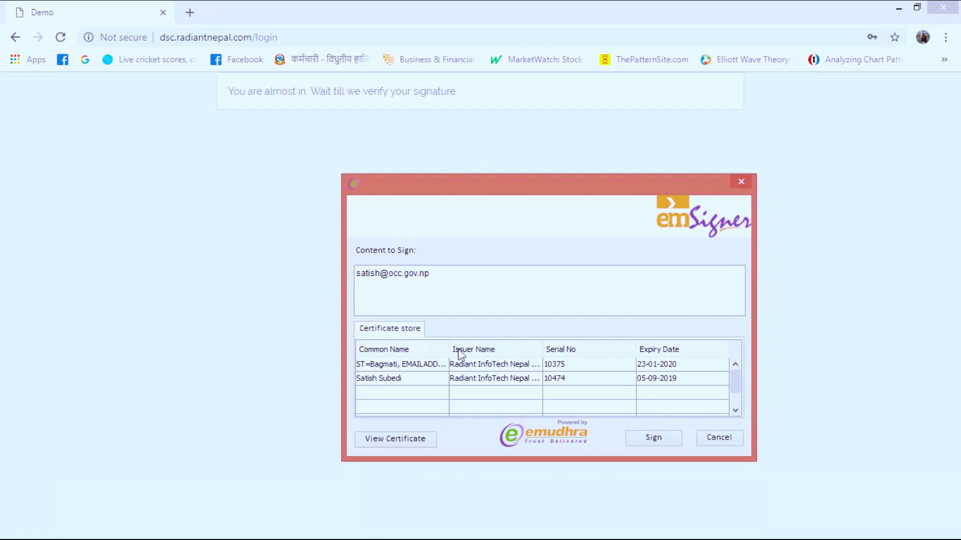
# Sign the login request with your own certificate and confirm it with the token PIN
pyautogui.click(439, 382)
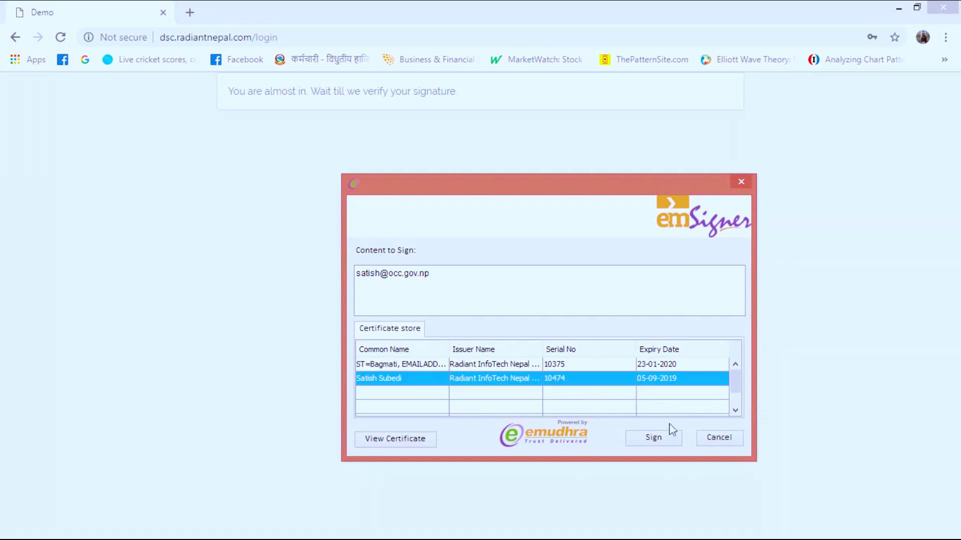
pyautogui.click(653, 439)
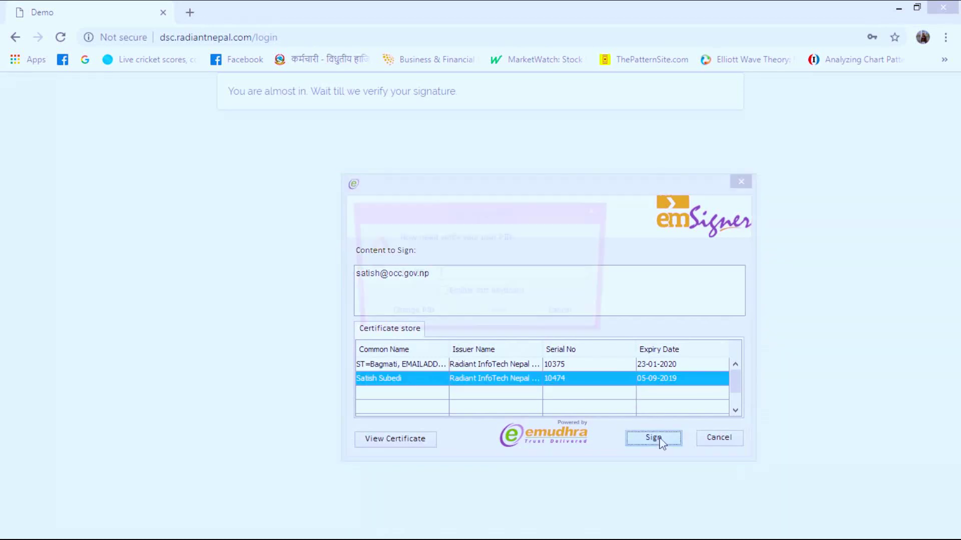
pyautogui.write('•••••')
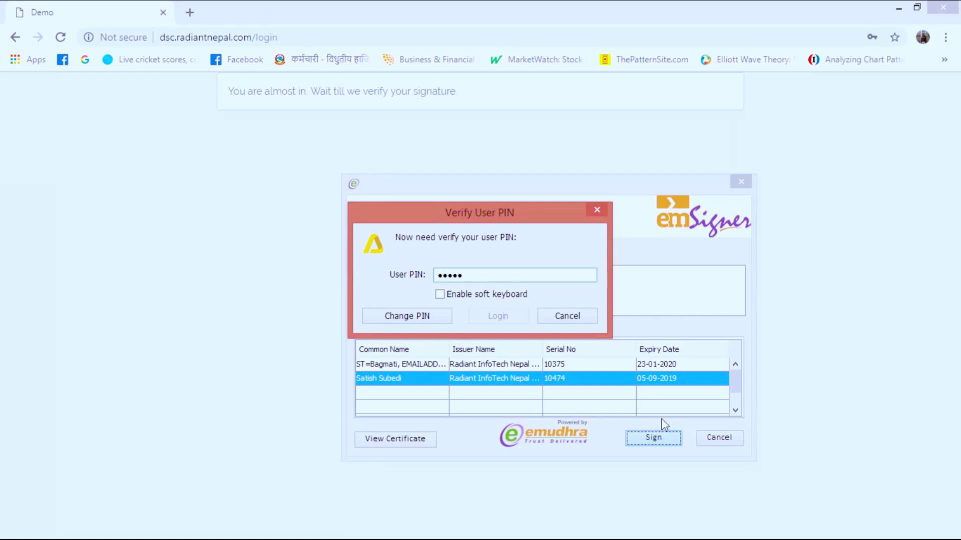
pyautogui.write('••••••')
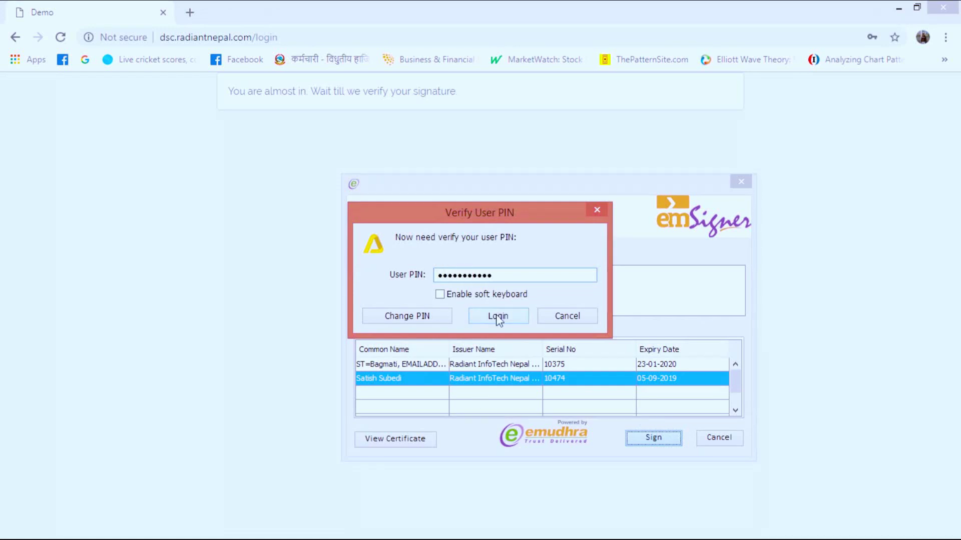
pyautogui.click(498, 316)
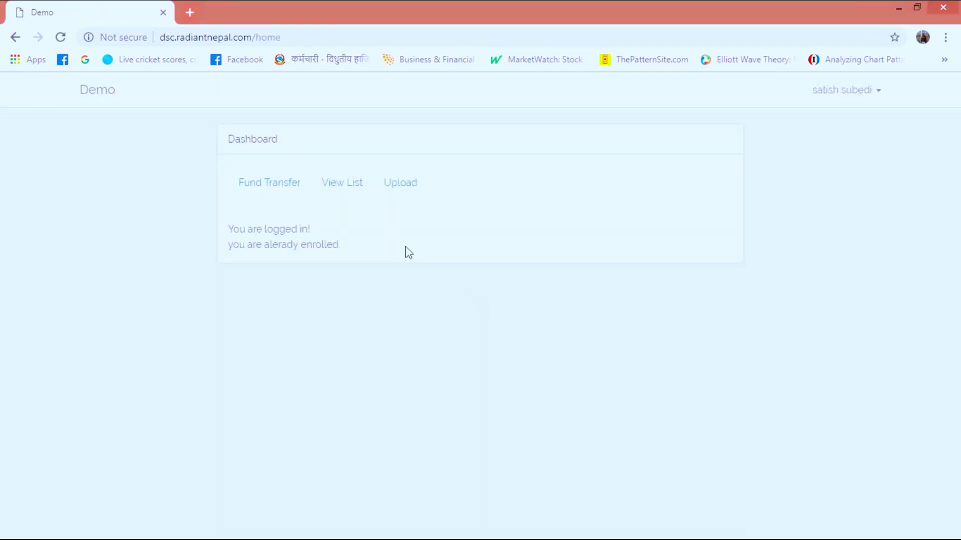
# Fill in a fund transfer of 50000 with the receiver's name and account number, and send it
pyautogui.click(277, 189)
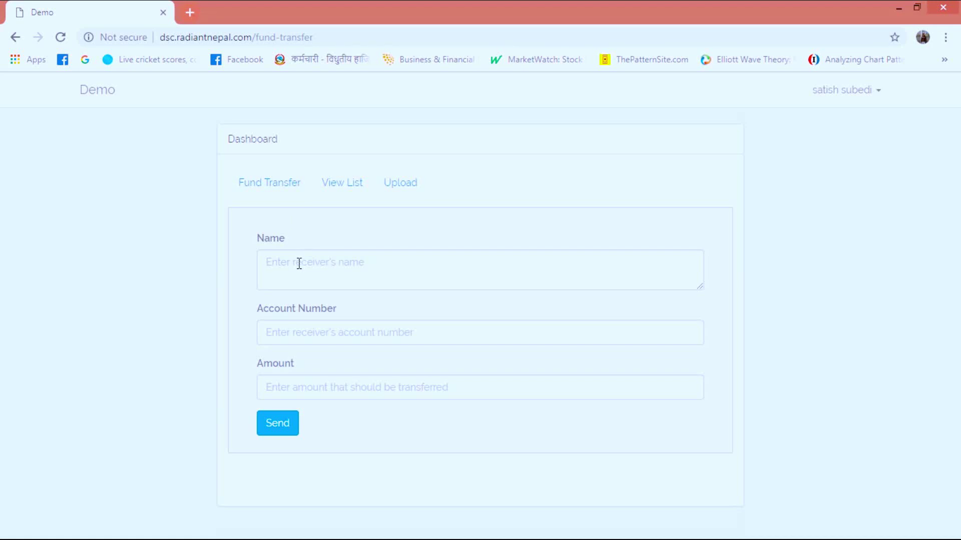
pyautogui.write('anup')
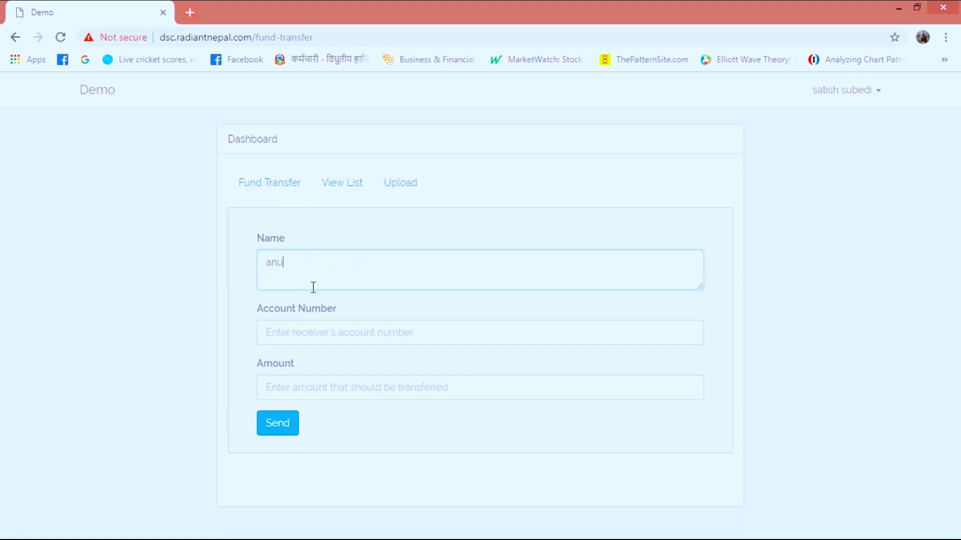
pyautogui.press('Tab')
pyautogui.write('23')
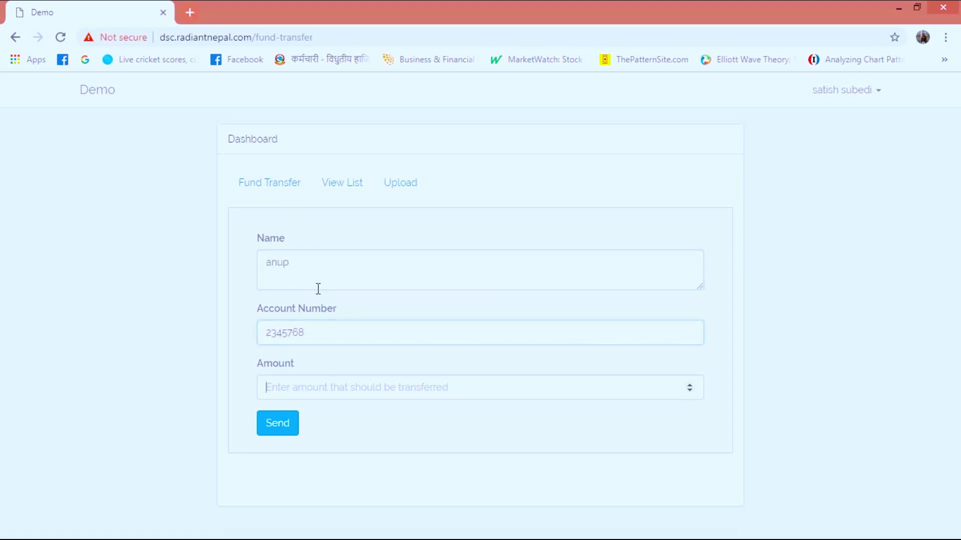
pyautogui.write('50000')
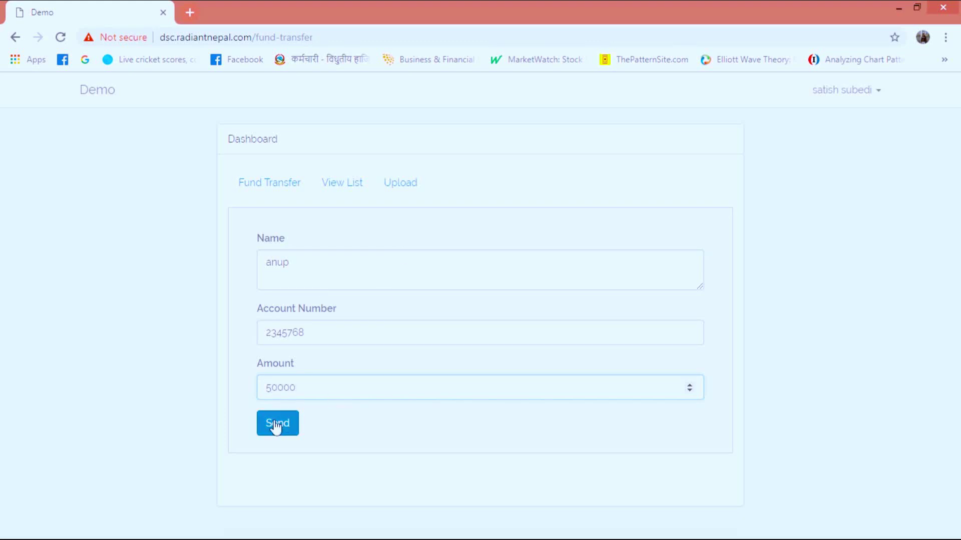
pyautogui.click(274, 423)
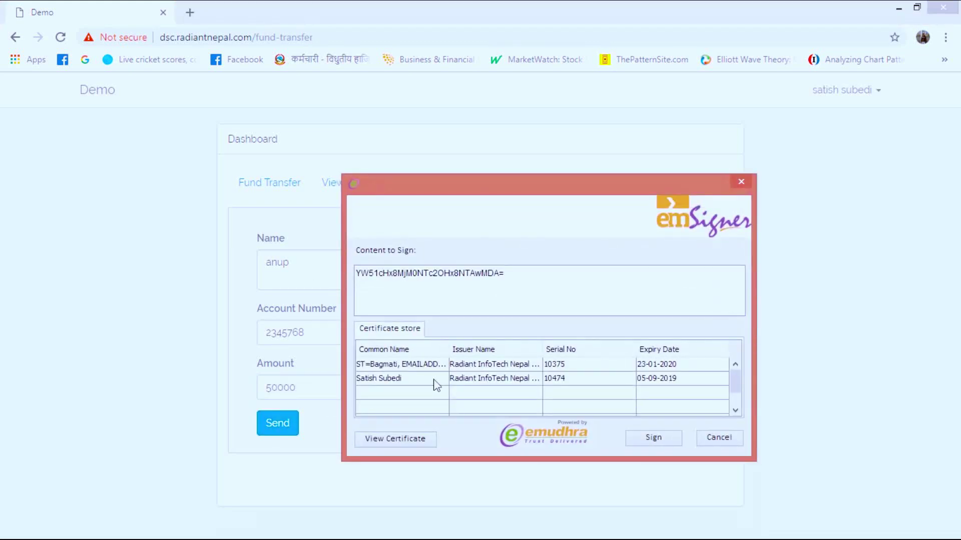
# Sign the transfer with your certificate, then open its record from the transfer list
pyautogui.click(456, 380)
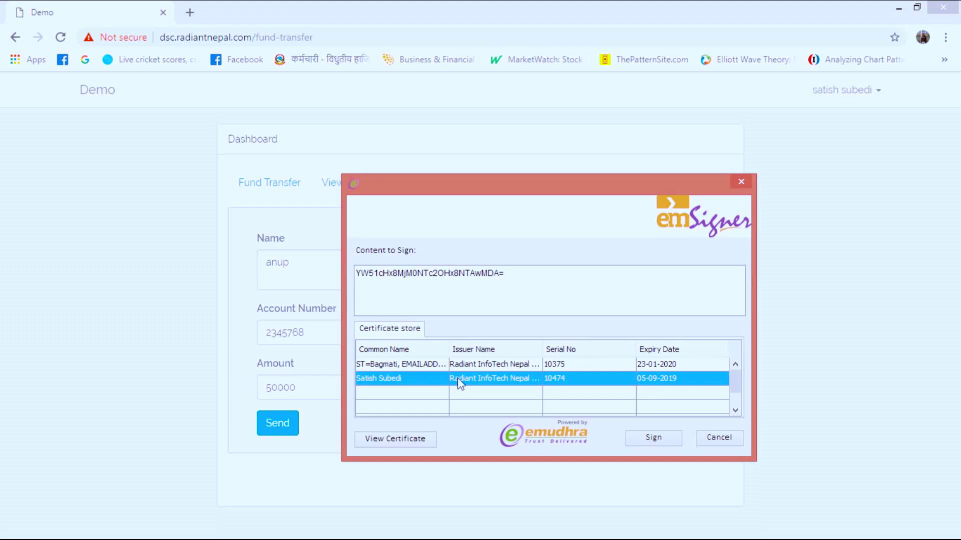
pyautogui.click(665, 440)
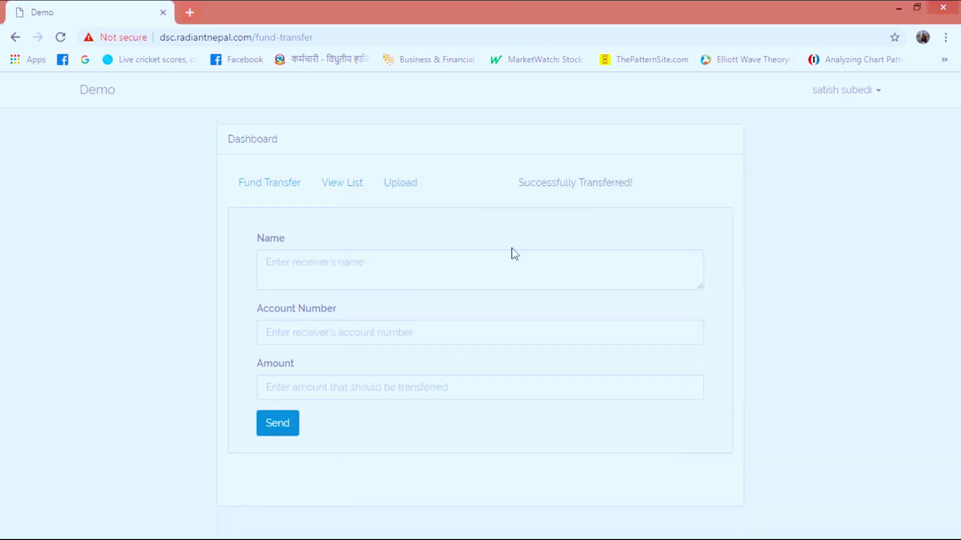
pyautogui.click(331, 190)
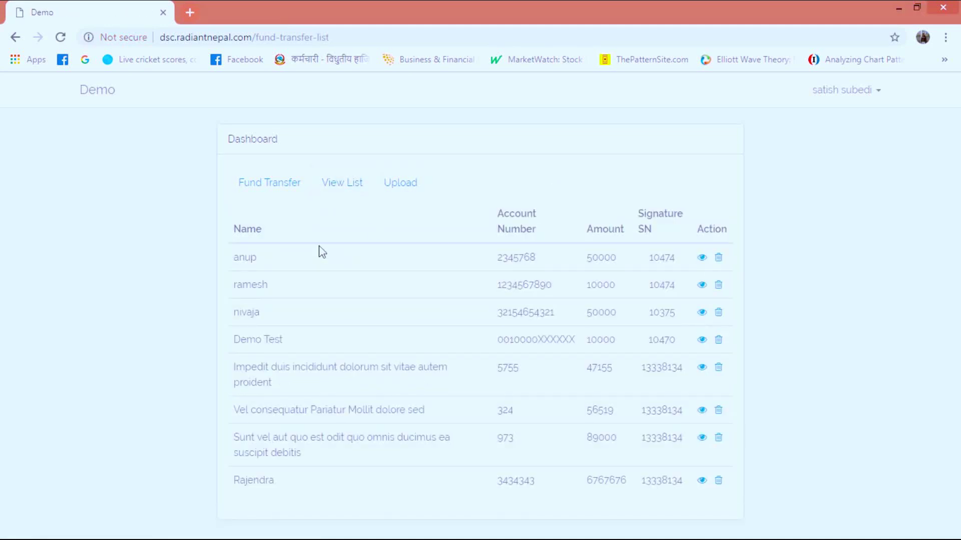
pyautogui.click(702, 257)
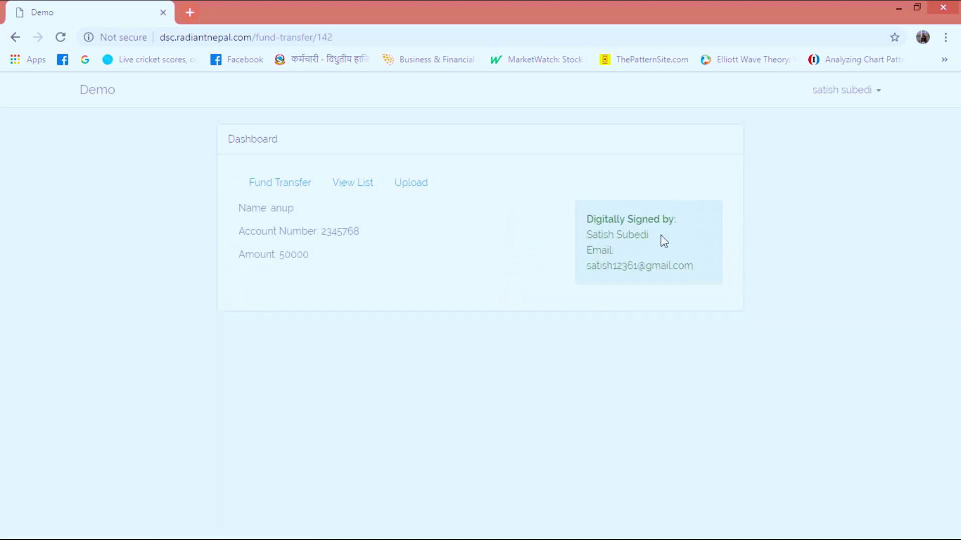
# Upload SampleCoverLetter.pdf and sign it with your own certificate
pyautogui.click(423, 196)
pyautogui.click(269, 231)
pyautogui.doubleClick(184, 129)
pyautogui.click(255, 289)
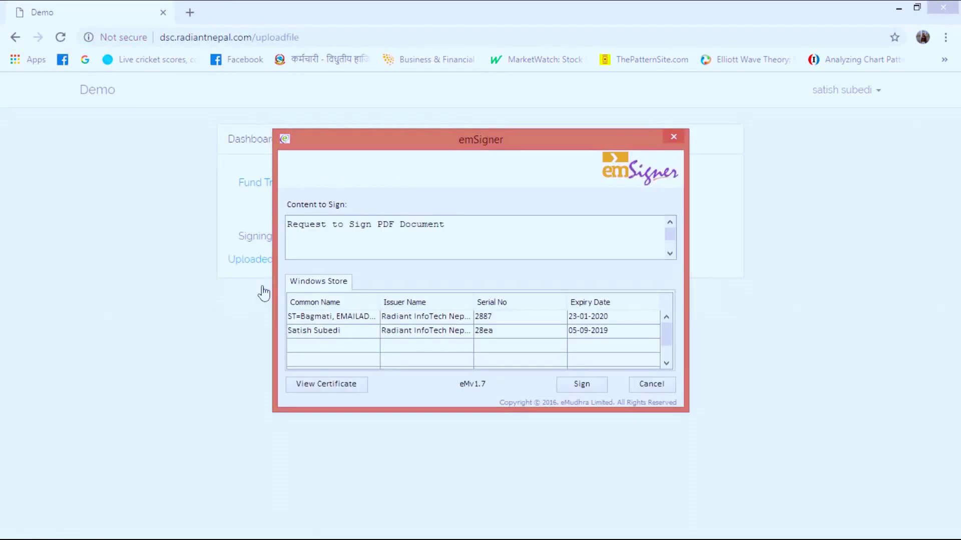
pyautogui.click(342, 332)
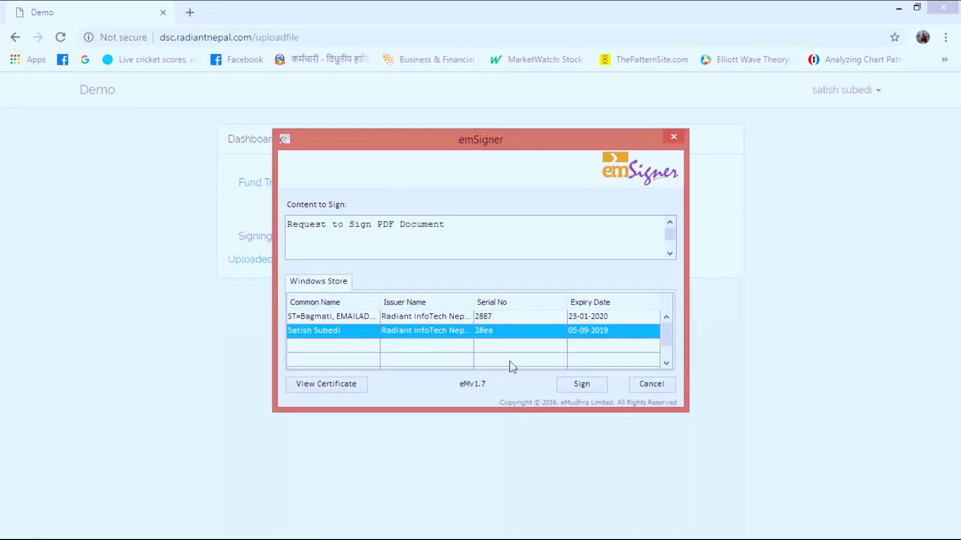
pyautogui.click(581, 386)
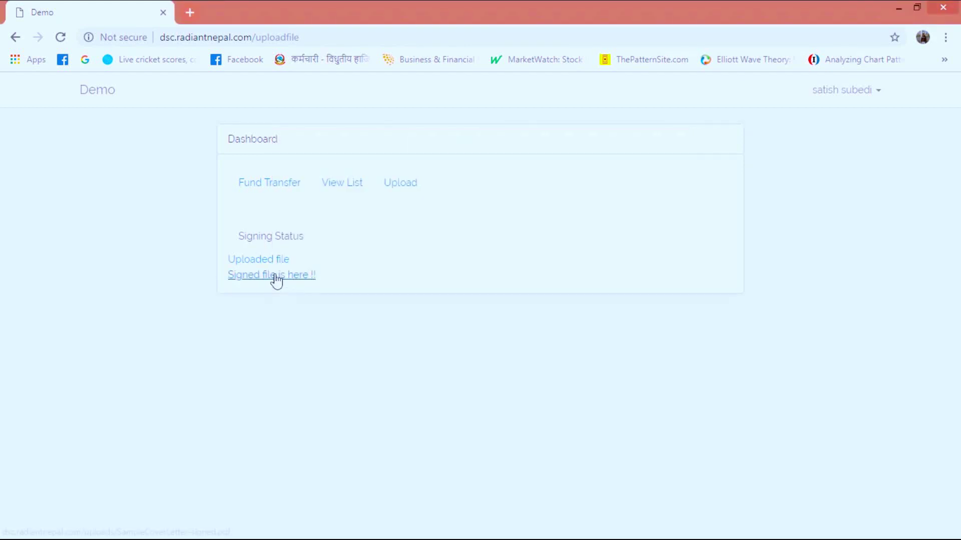
# Download the signed PDF as SampleCoverLetter-signed1.pdf and open it
pyautogui.click(275, 277)
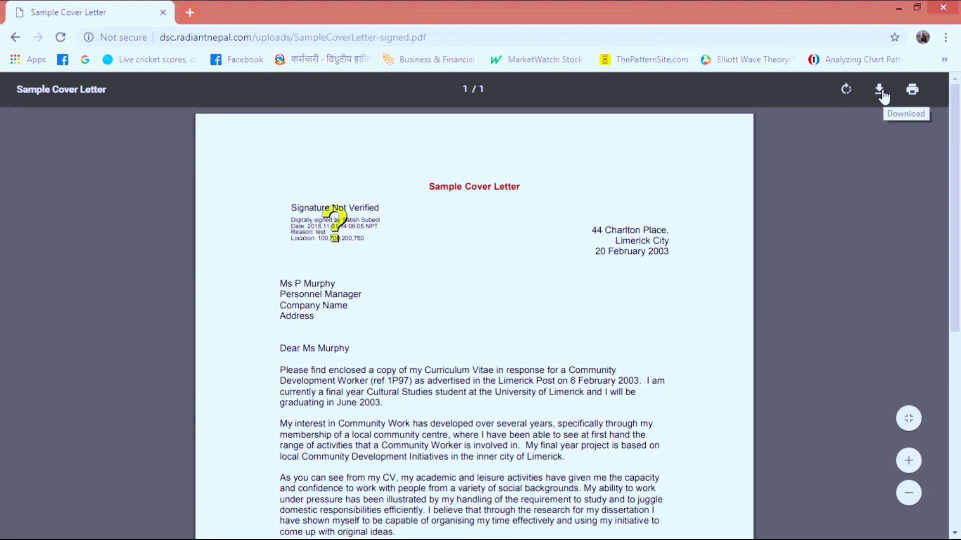
pyautogui.click(879, 88)
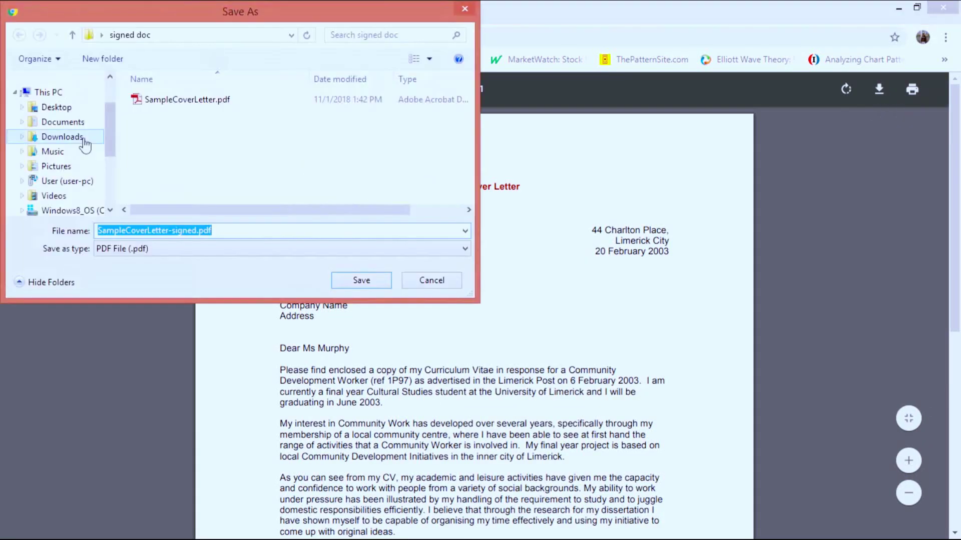
pyautogui.write('1')
pyautogui.click(350, 282)
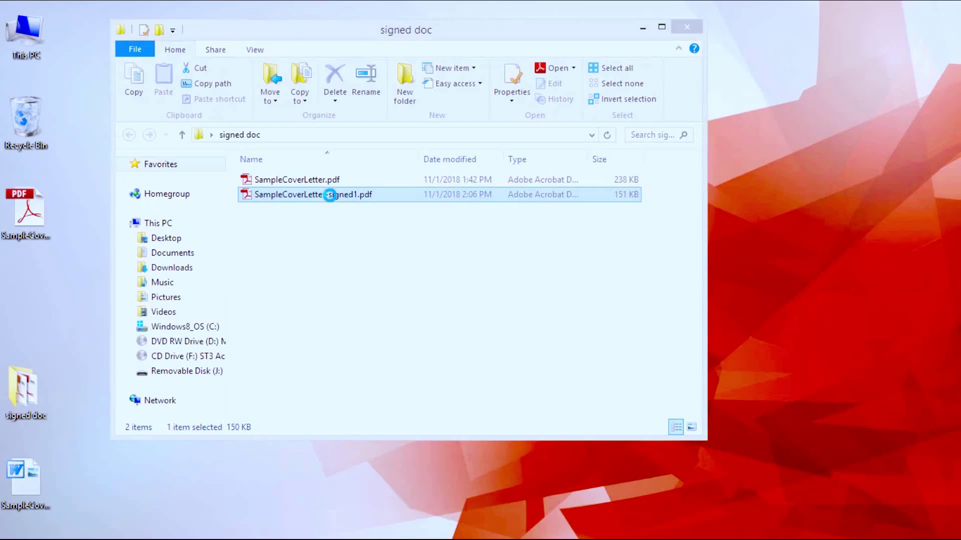
pyautogui.doubleClick(332, 194)
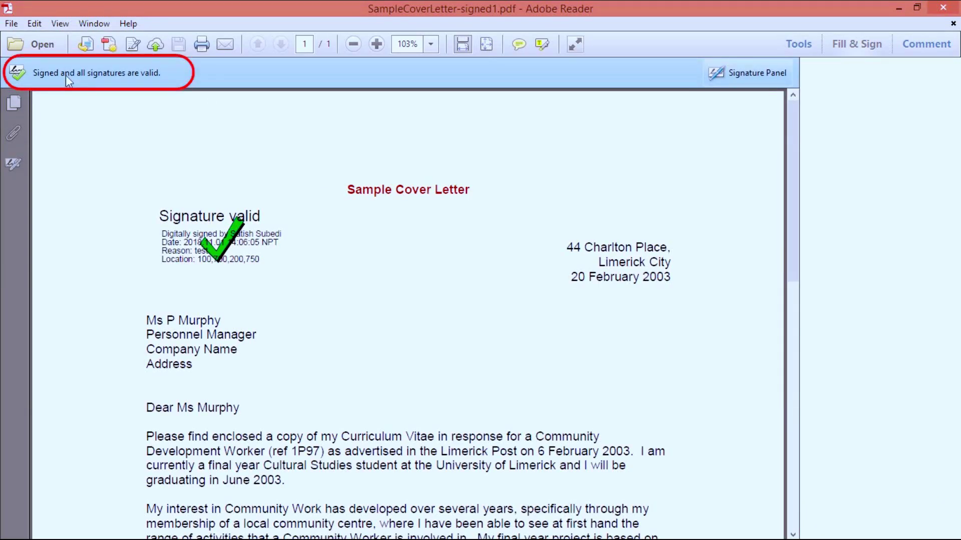
# Check the signature's validity and view the signer certificate's Subject field under Details
pyautogui.click(208, 232)
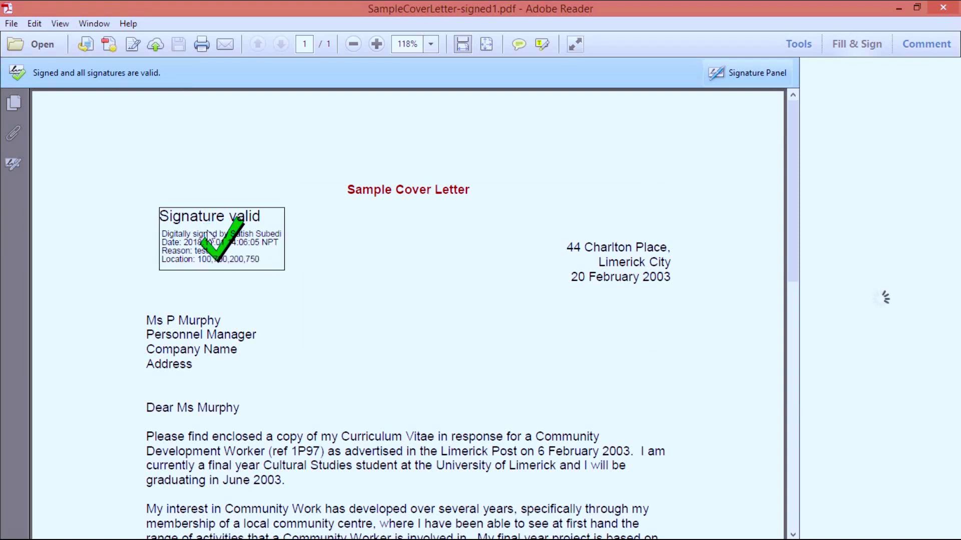
pyautogui.click(510, 332)
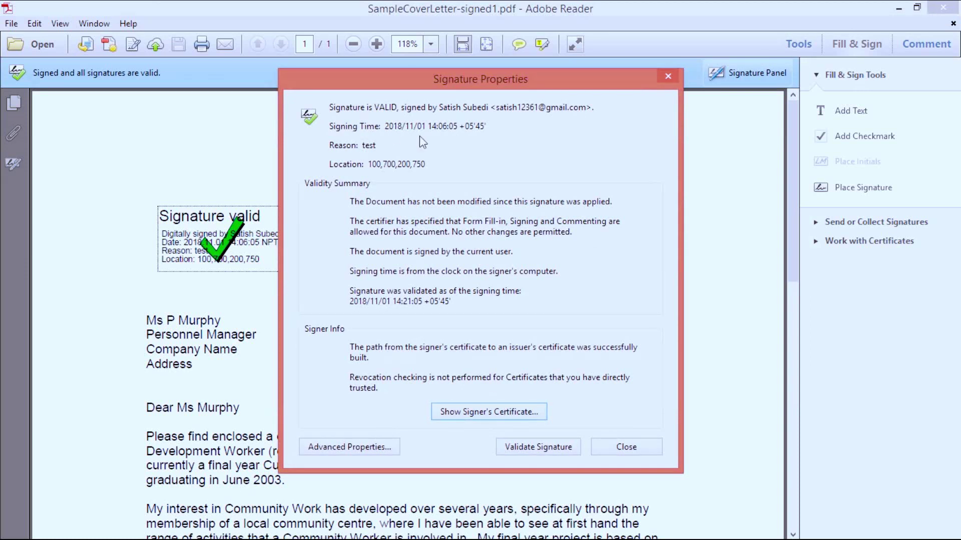
pyautogui.click(489, 415)
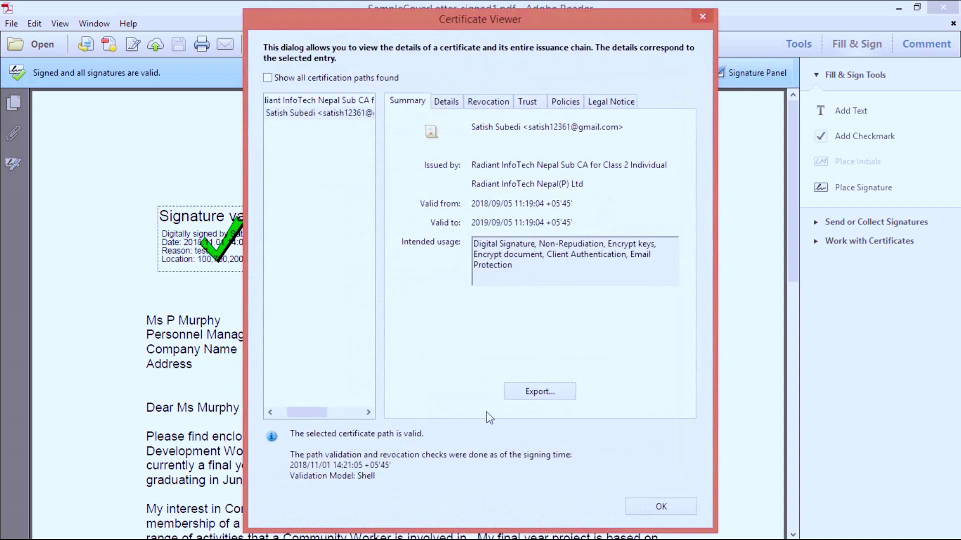
pyautogui.click(463, 102)
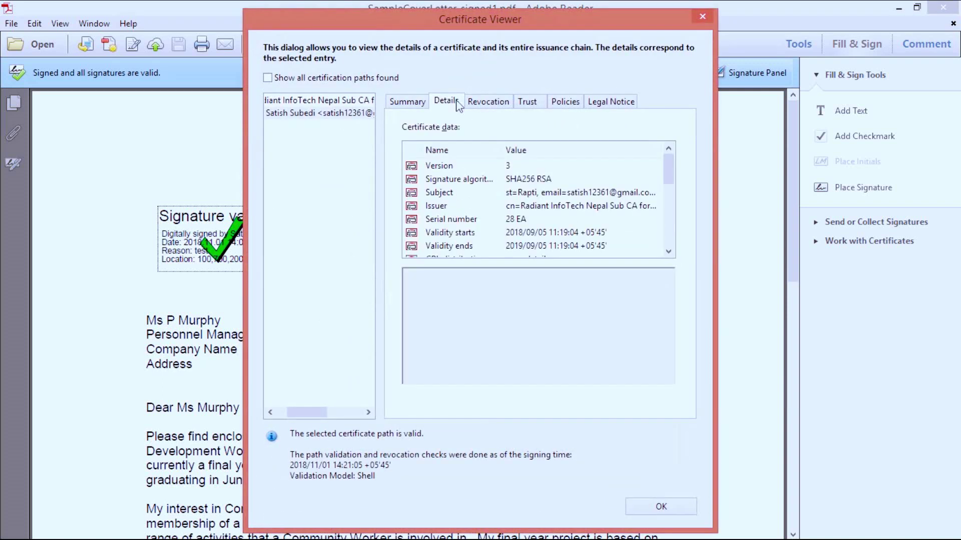
pyautogui.click(558, 194)
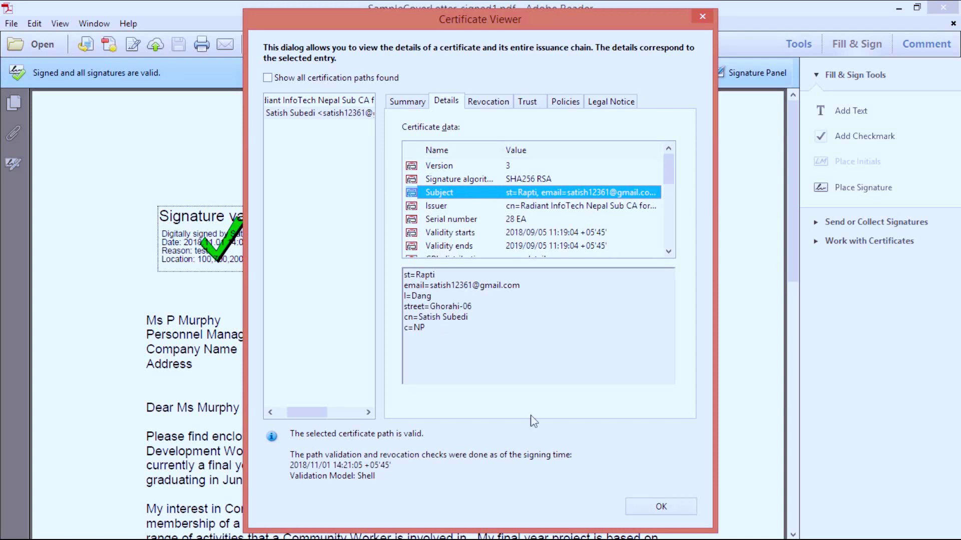
# Close the Certificate Viewer, Signature Properties and the Adobe Reader window
pyautogui.click(654, 509)
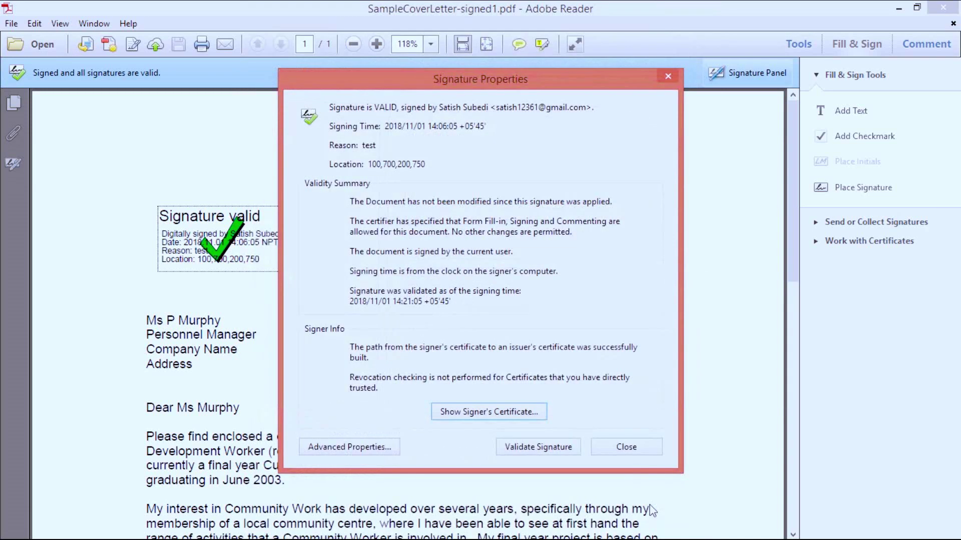
pyautogui.click(629, 454)
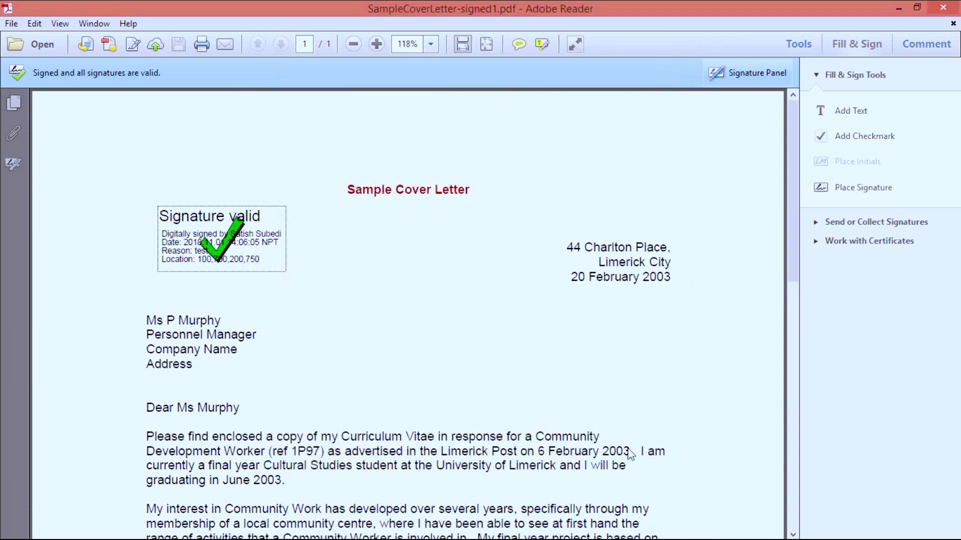
pyautogui.click(943, 7)
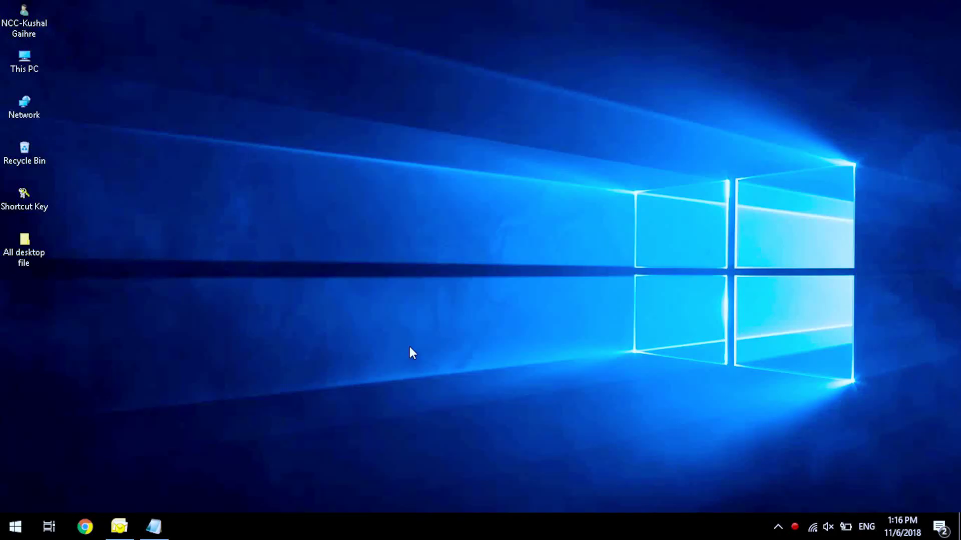
# Start a new Outlook message to the suggested recipient and fill in its subject and body
pyautogui.click(119, 527)
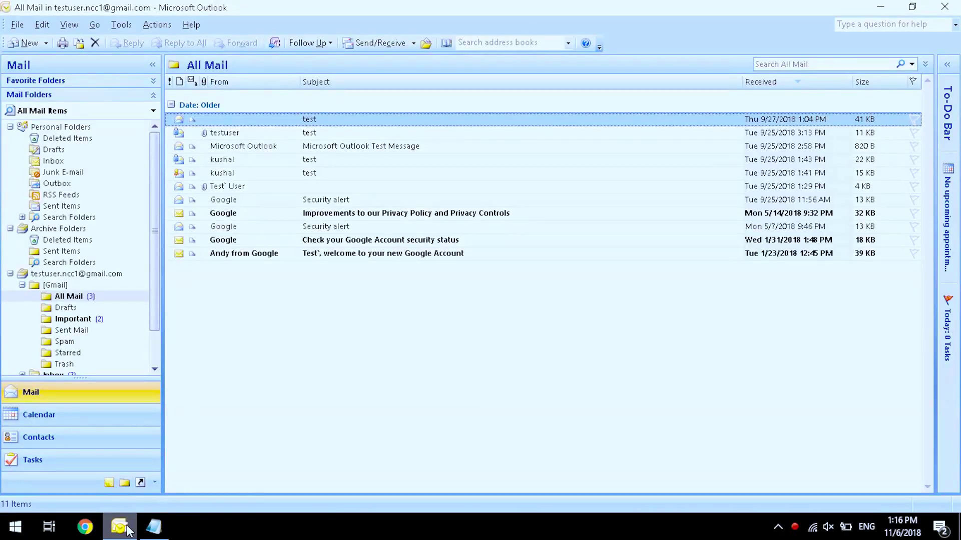
pyautogui.click(20, 44)
pyautogui.write('sa')
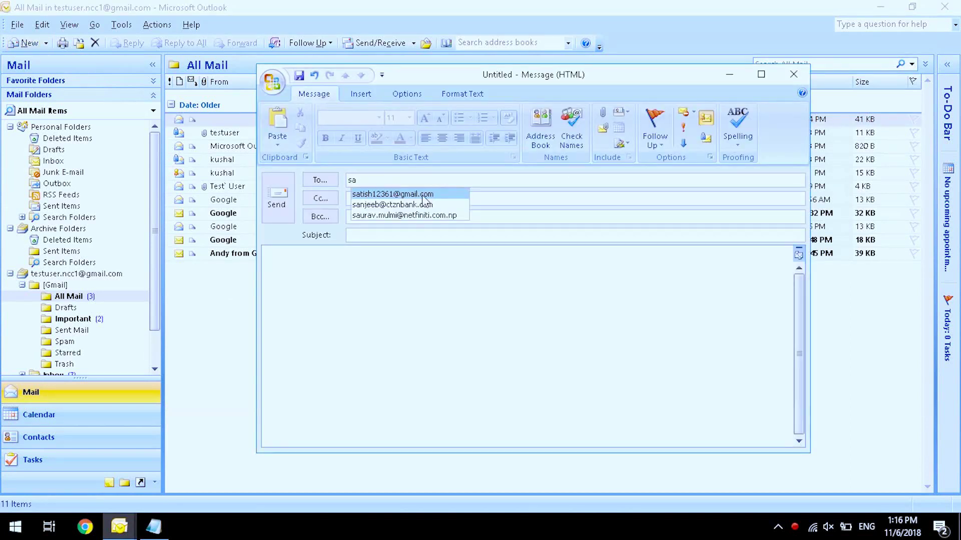
pyautogui.press('Return')
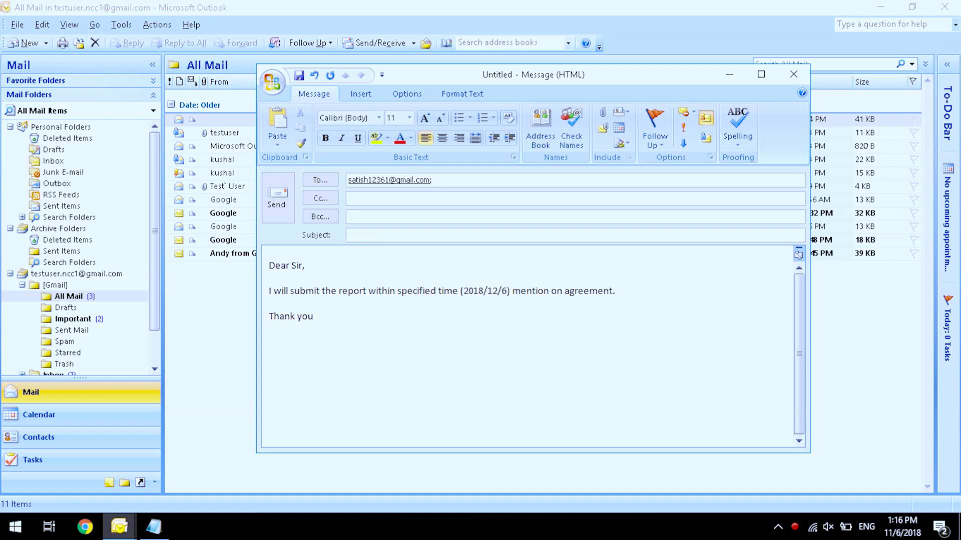
pyautogui.click(371, 237)
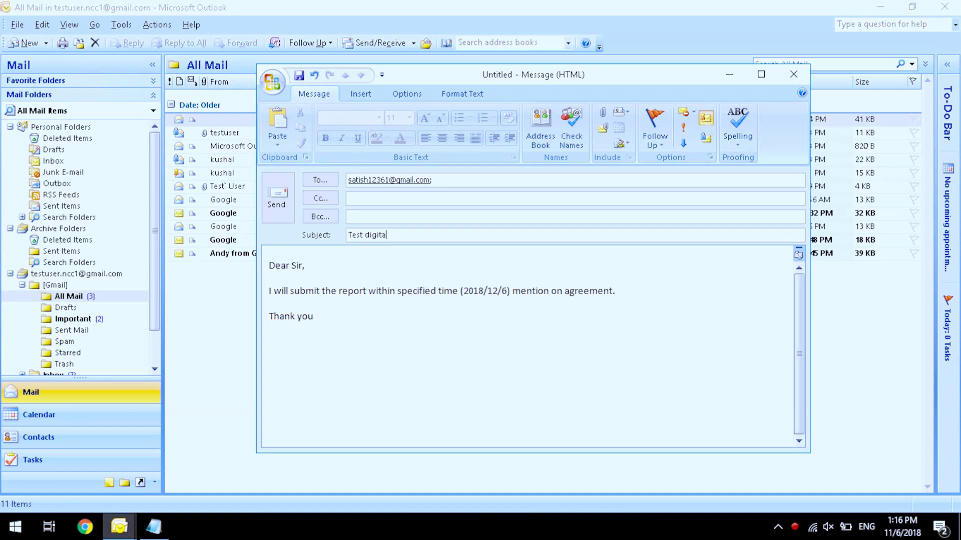
# Send the digitally signed message, confirming with the smart card PIN
pyautogui.click(278, 202)
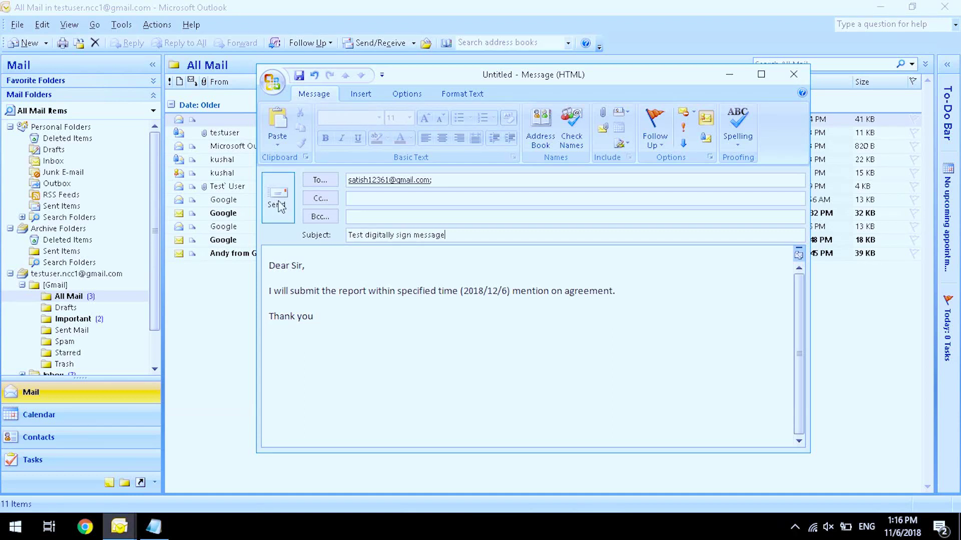
pyautogui.write('•••••••')
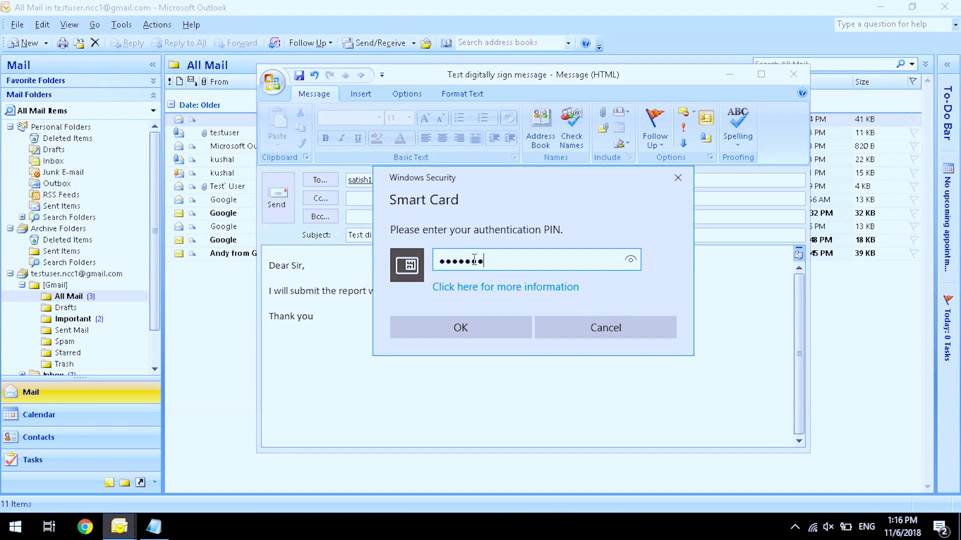
pyautogui.write('•••••')
pyautogui.click(479, 329)
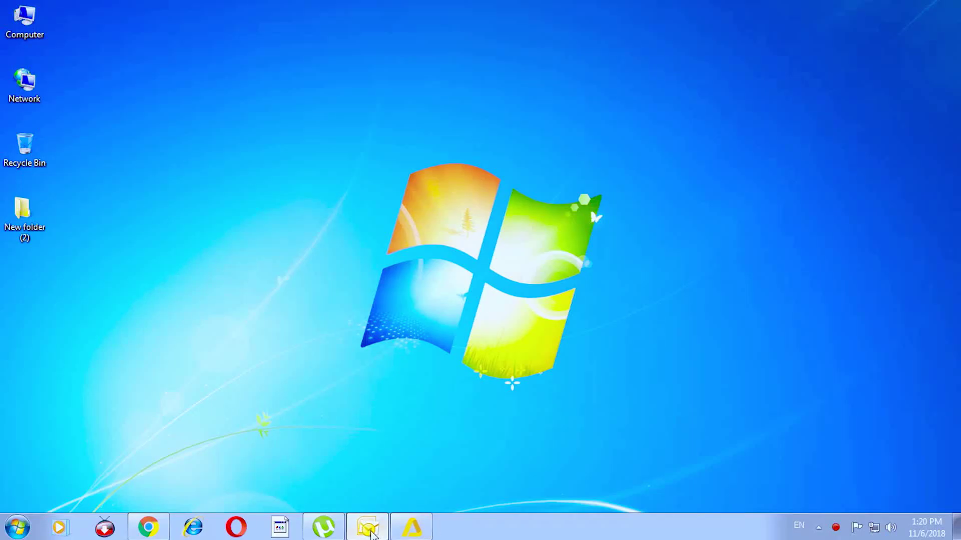
# Open the 1:17 PM signed message and check its signature status and signer details
pyautogui.click(370, 532)
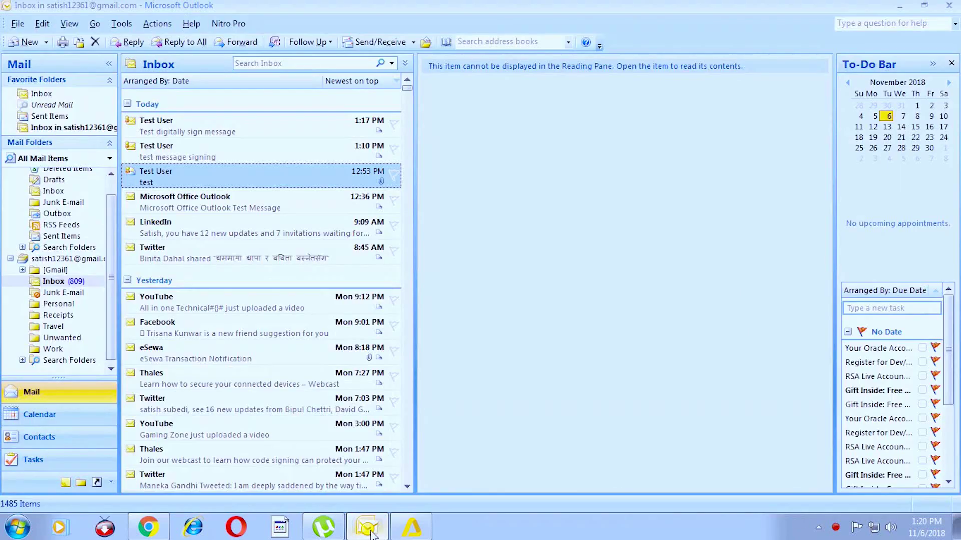
pyautogui.click(163, 120)
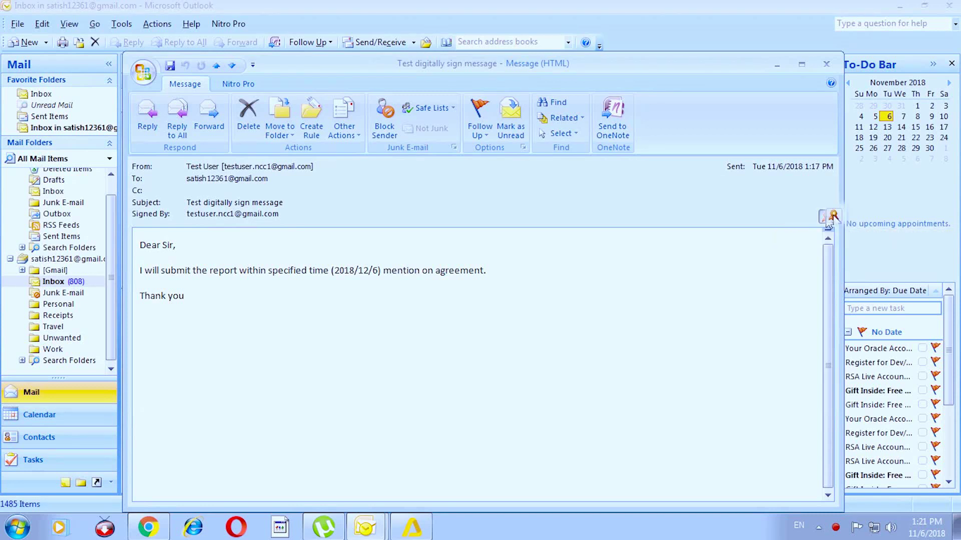
pyautogui.click(826, 218)
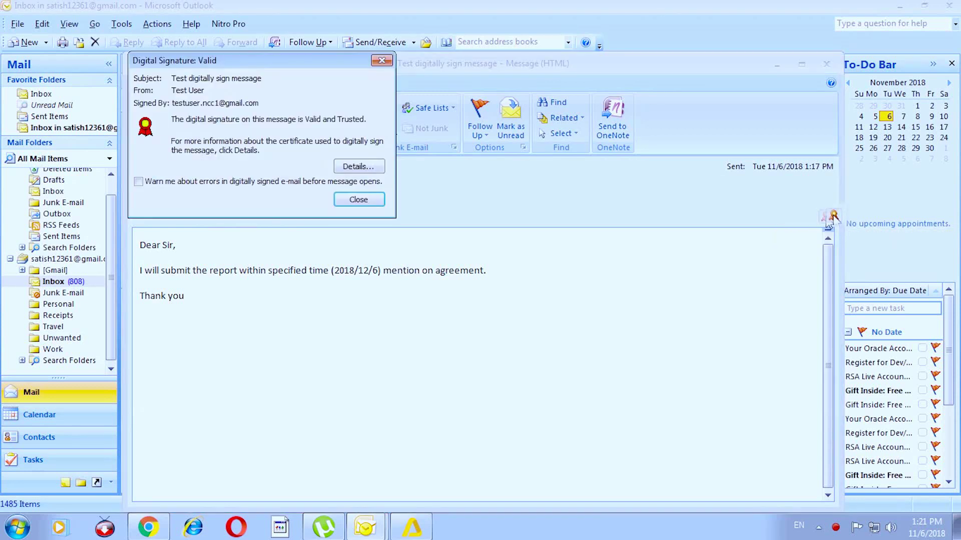
pyautogui.click(343, 172)
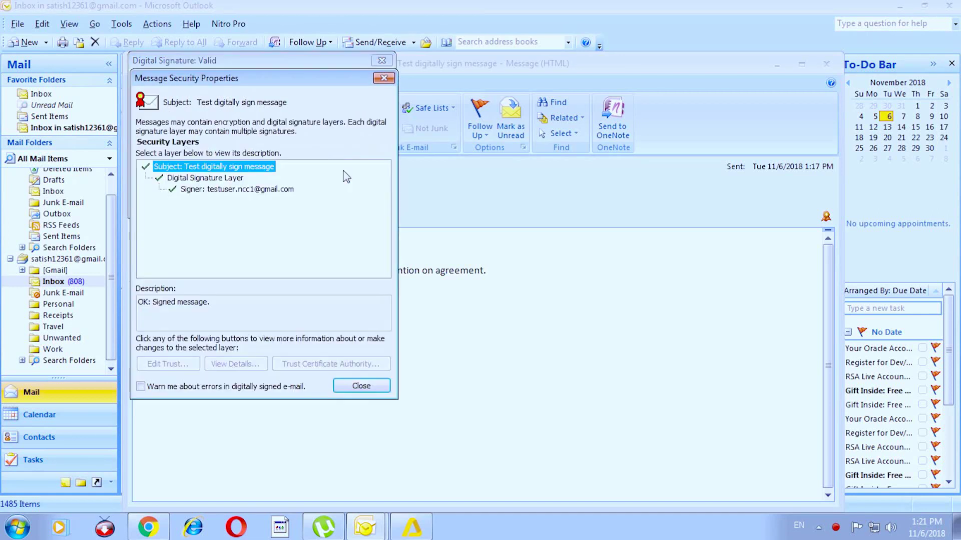
pyautogui.click(225, 190)
pyautogui.click(234, 364)
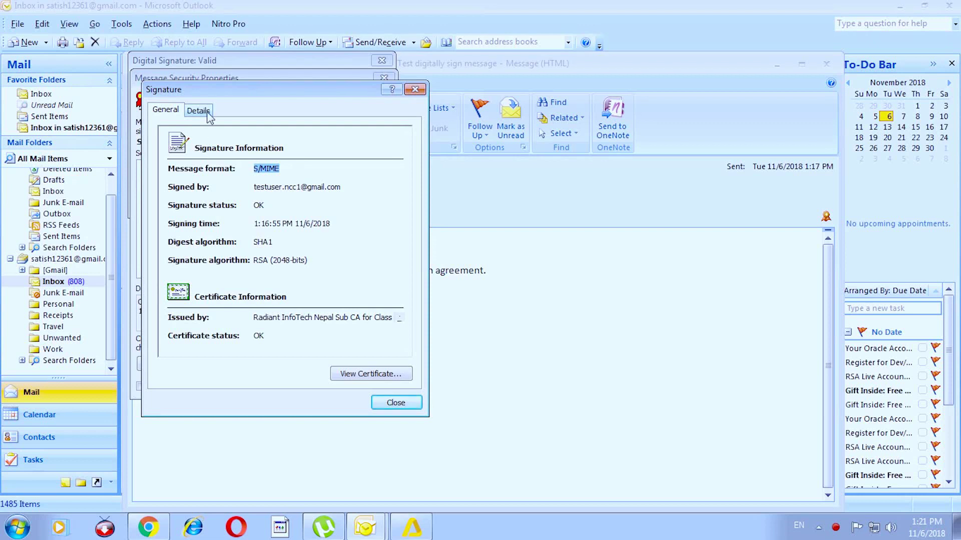
# View the Test User One certificate, browsing its Certification Path, issuing sub CA and Details
pyautogui.click(368, 382)
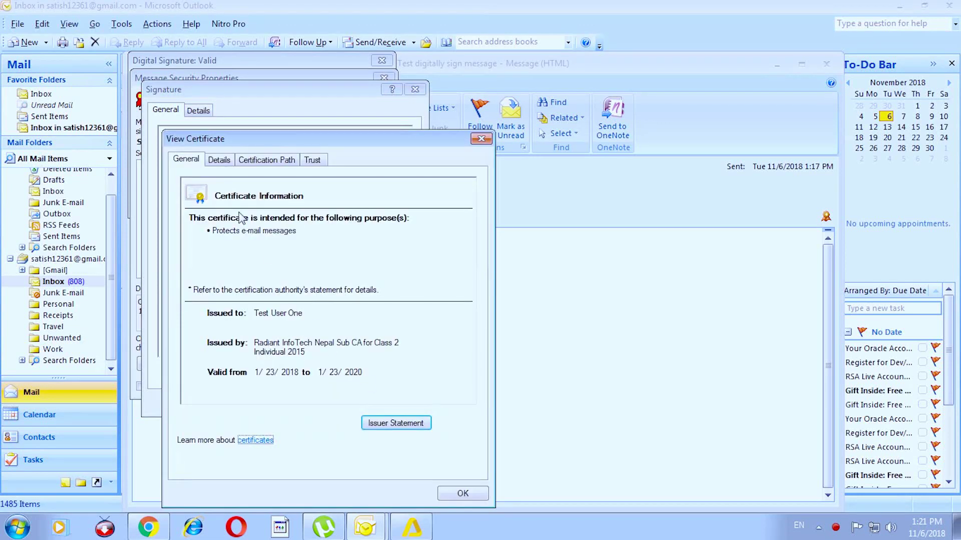
pyautogui.click(246, 161)
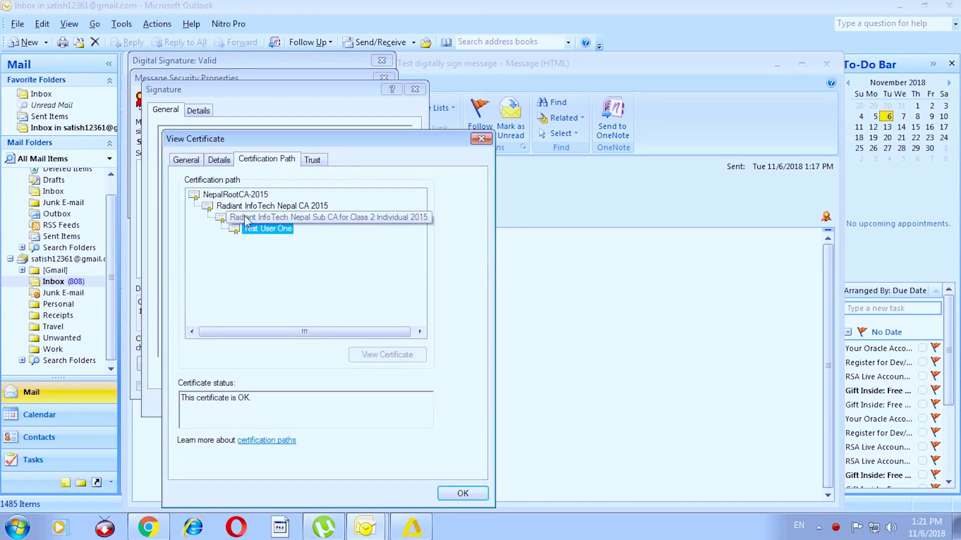
pyautogui.click(213, 162)
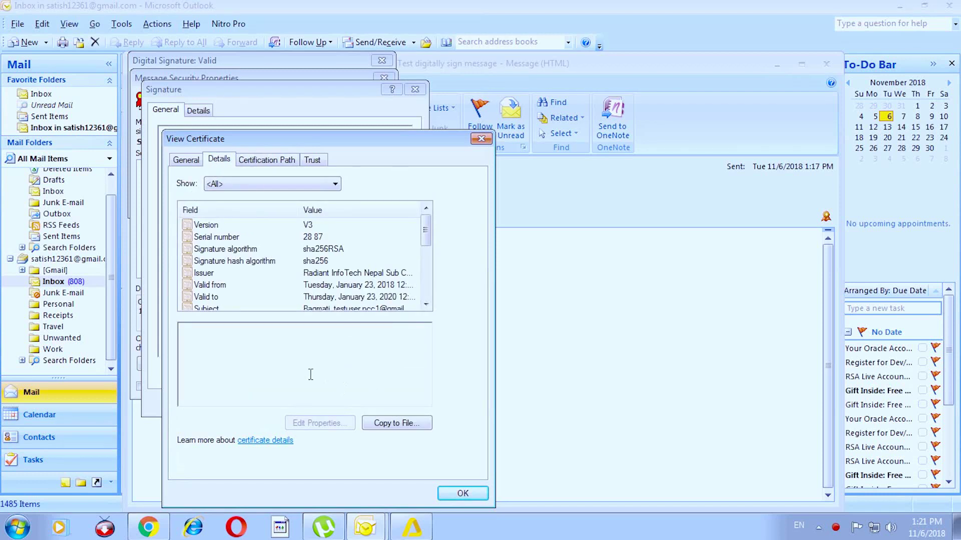
pyautogui.hotkey('ctrl', 'shift', 'Tab')
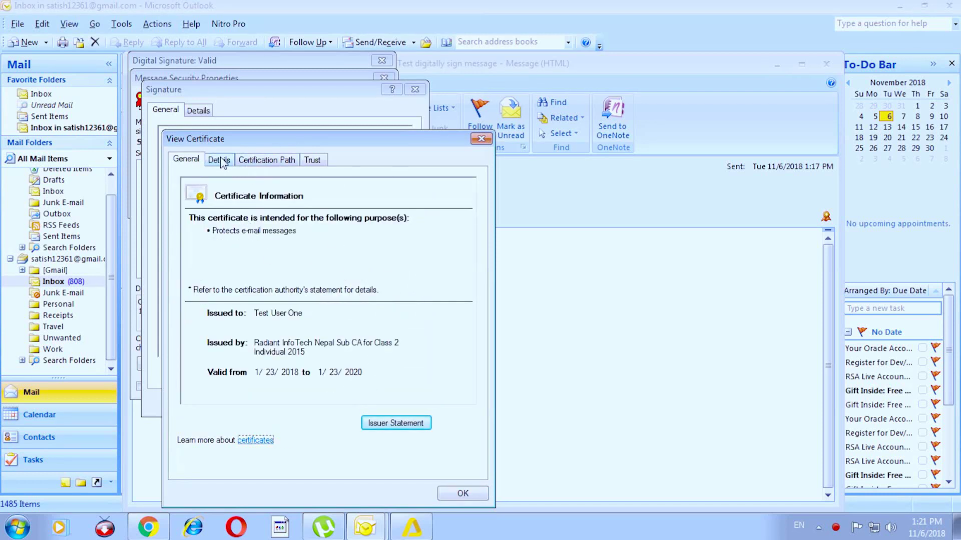
pyautogui.click(244, 161)
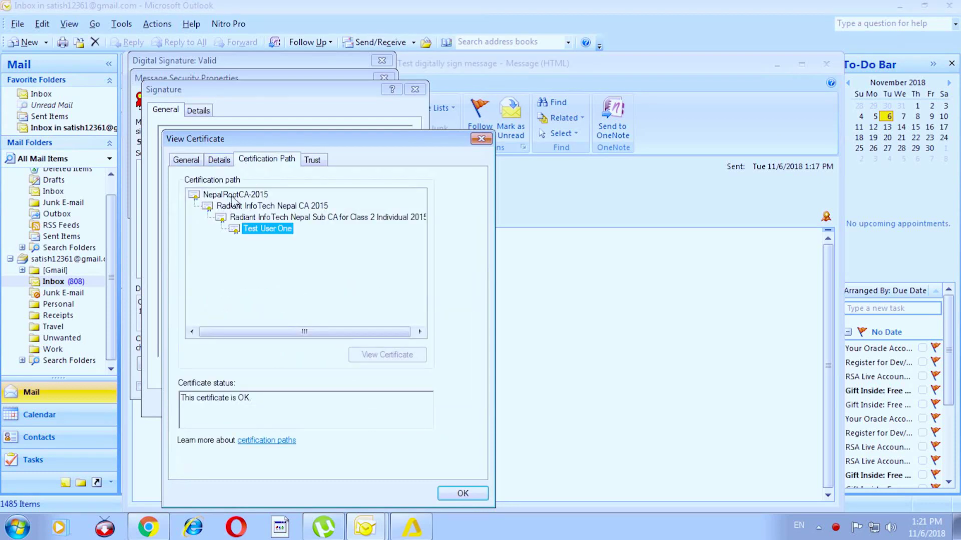
pyautogui.click(246, 217)
pyautogui.click(256, 230)
pyautogui.click(217, 163)
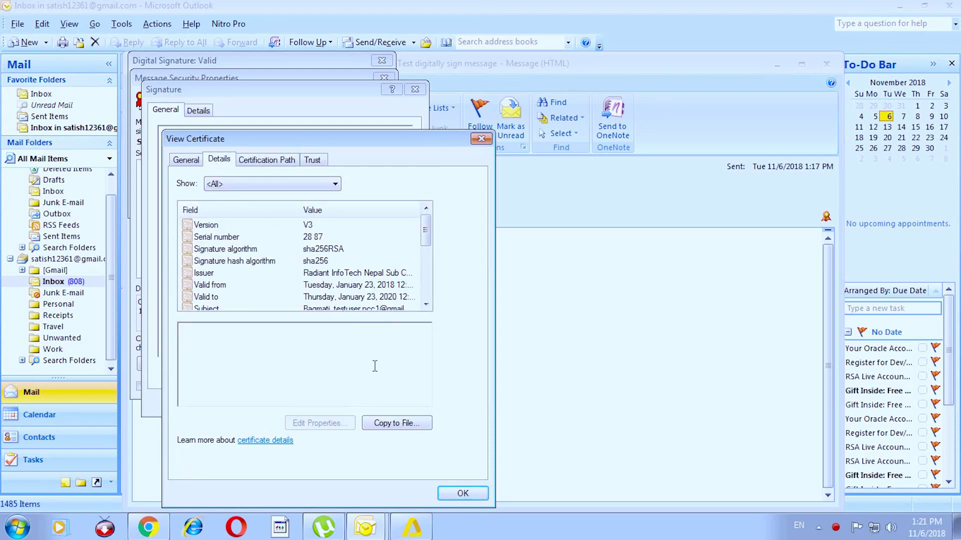
# Export the sender's certificate as a Base-64 encoded X.509 file named test
pyautogui.click(397, 423)
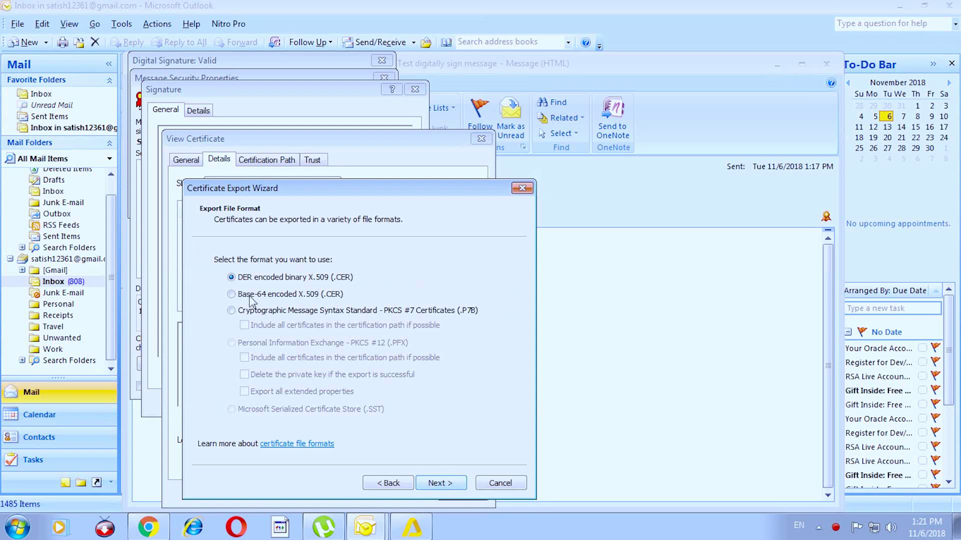
pyautogui.click(243, 303)
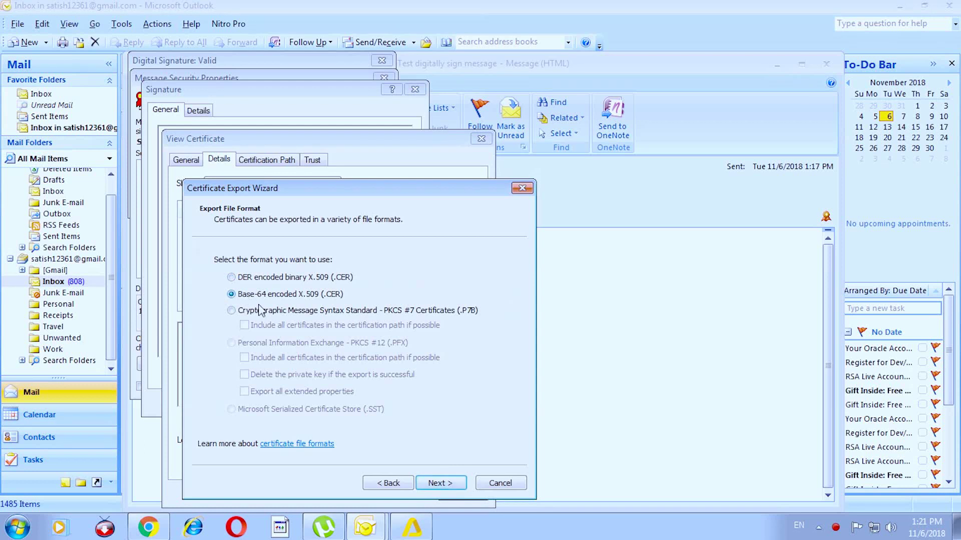
pyautogui.click(441, 482)
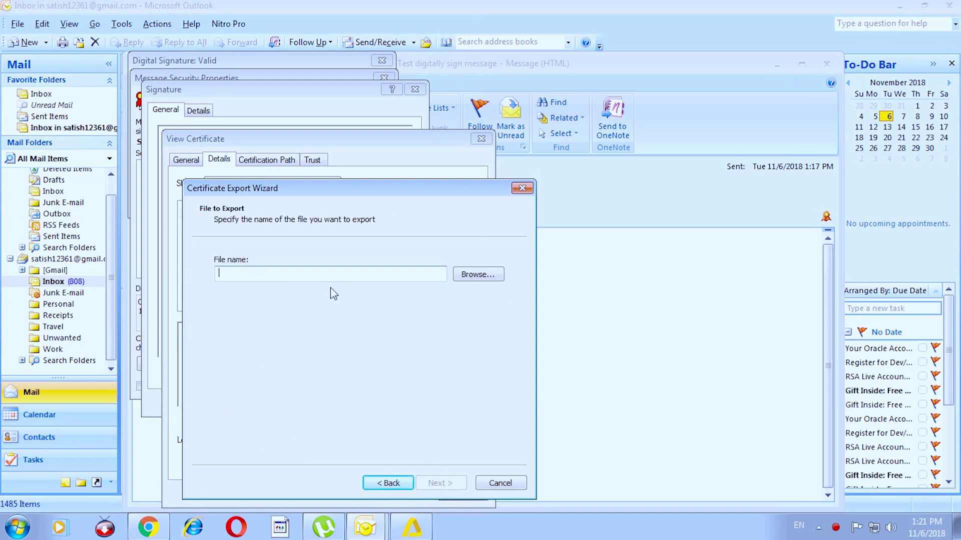
pyautogui.click(473, 276)
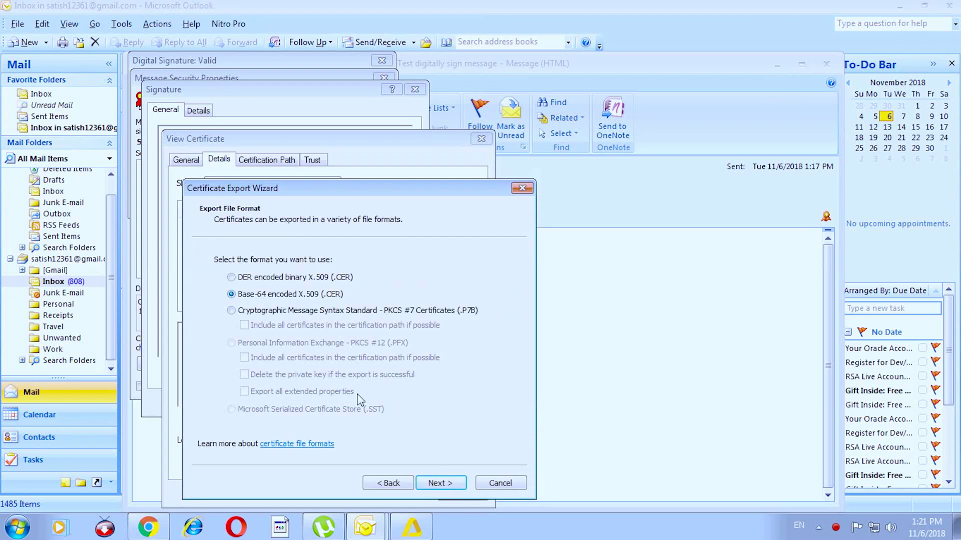
pyautogui.click(443, 484)
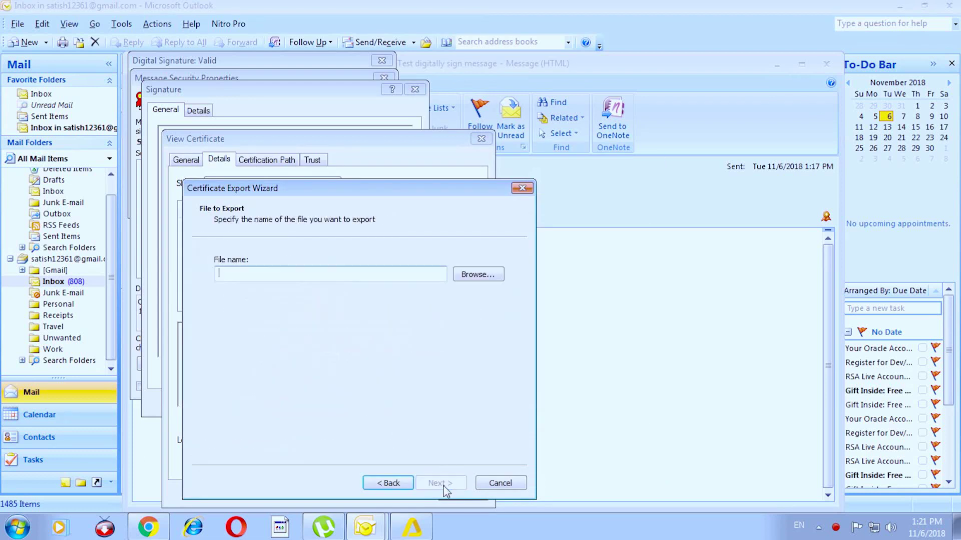
pyautogui.click(478, 274)
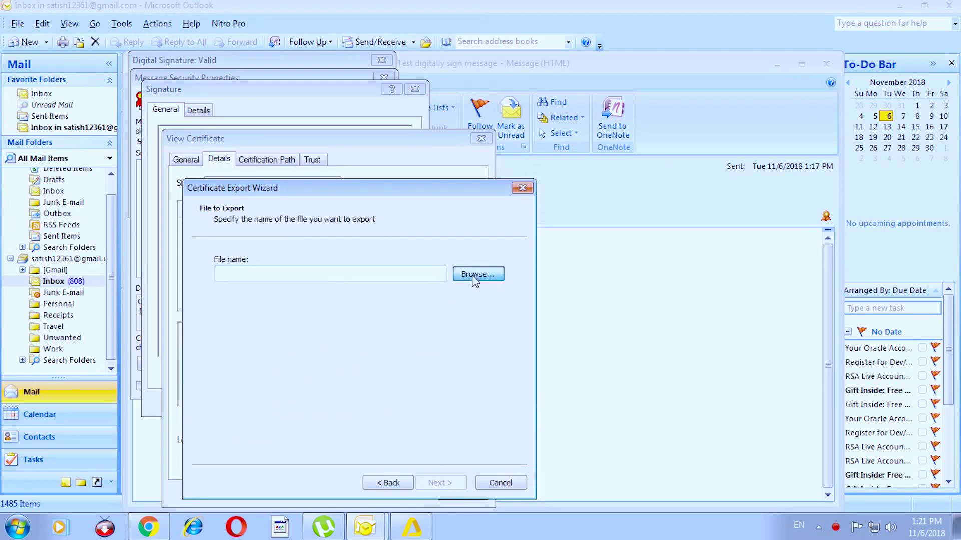
pyautogui.write('testpublicke')
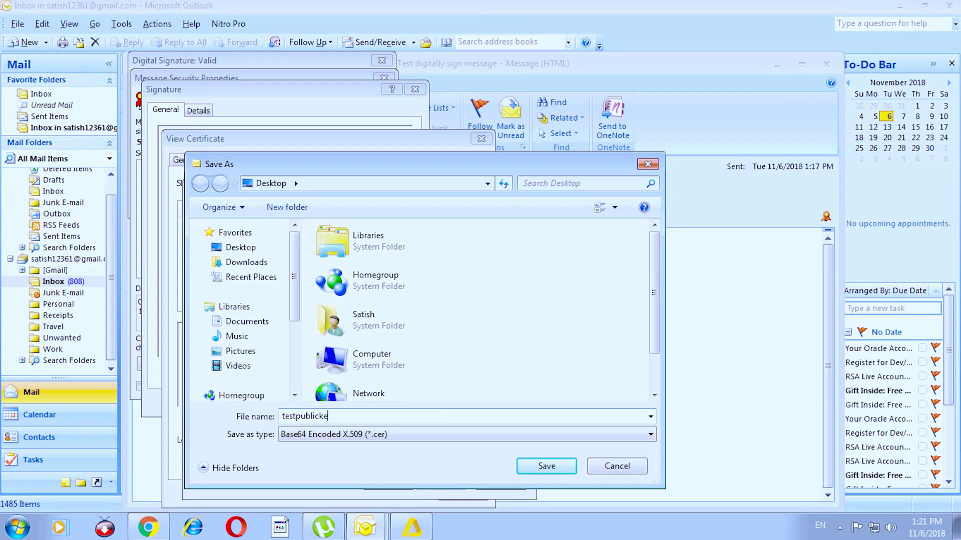
pyautogui.click(547, 466)
pyautogui.click(440, 482)
pyautogui.click(440, 483)
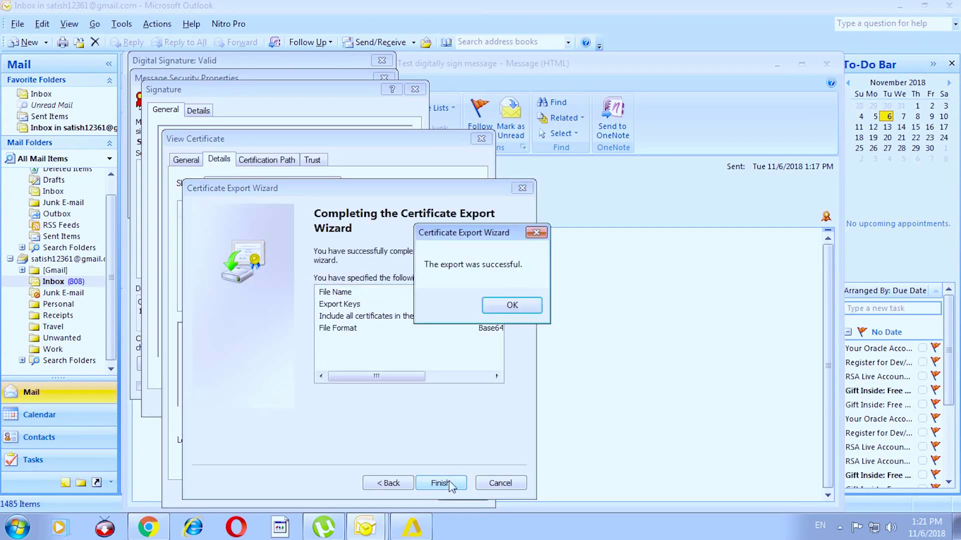
pyautogui.click(511, 306)
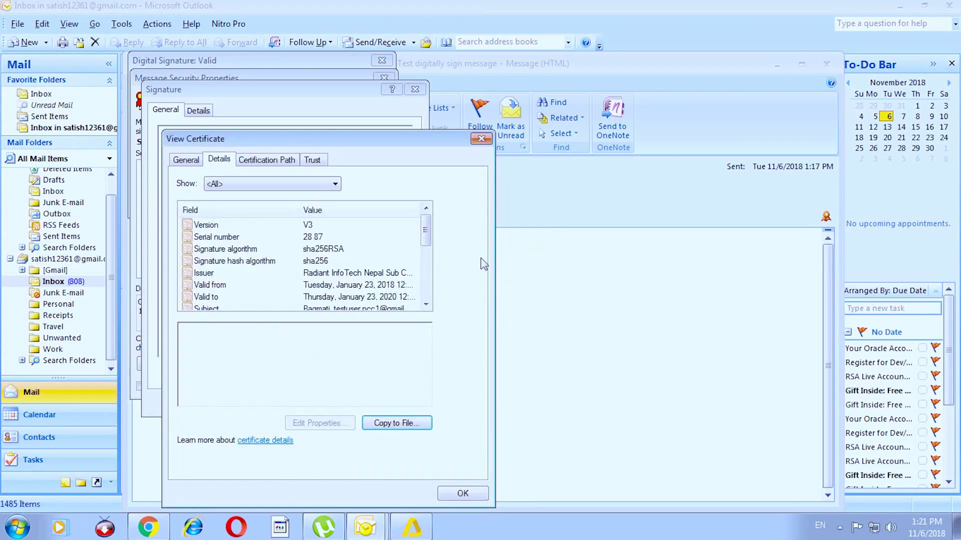
# Close the certificate viewer and the nested signature detail windows
pyautogui.click(481, 140)
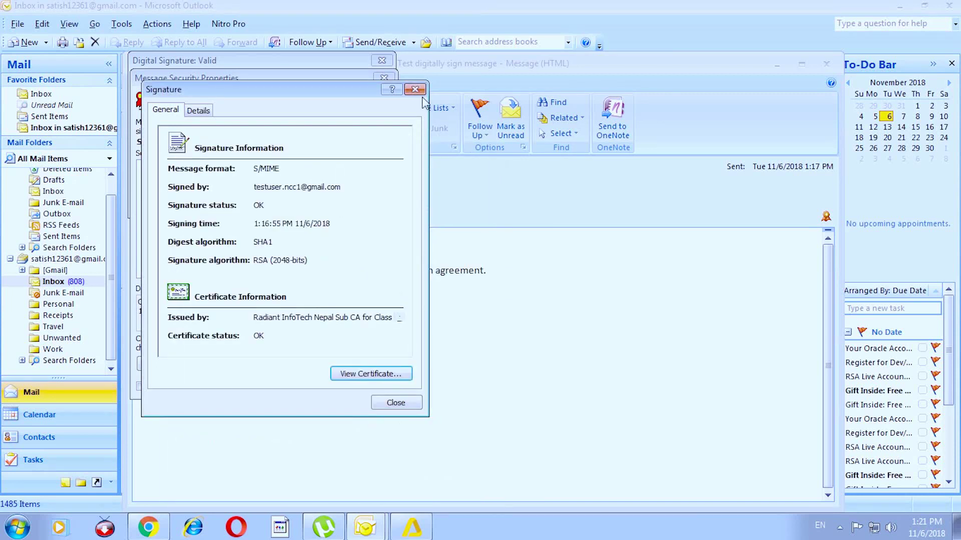
pyautogui.click(415, 89)
pyautogui.click(384, 78)
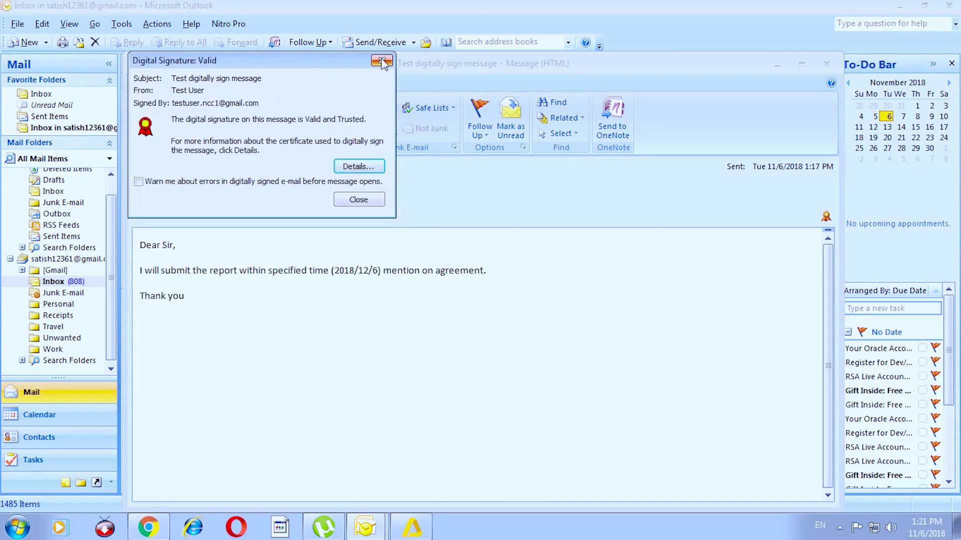
# Close the signed message and create a new contact named test with its e-mail address
pyautogui.click(382, 61)
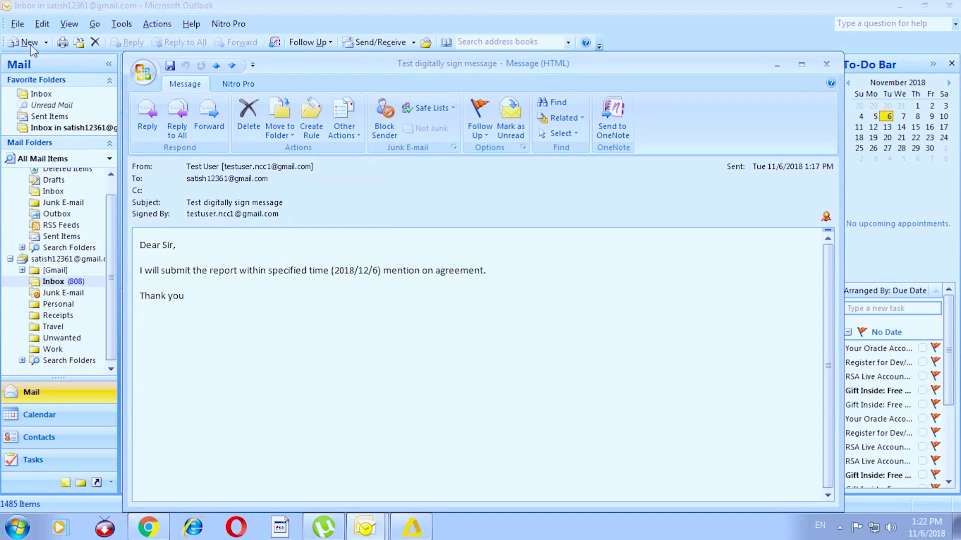
pyautogui.press('Escape')
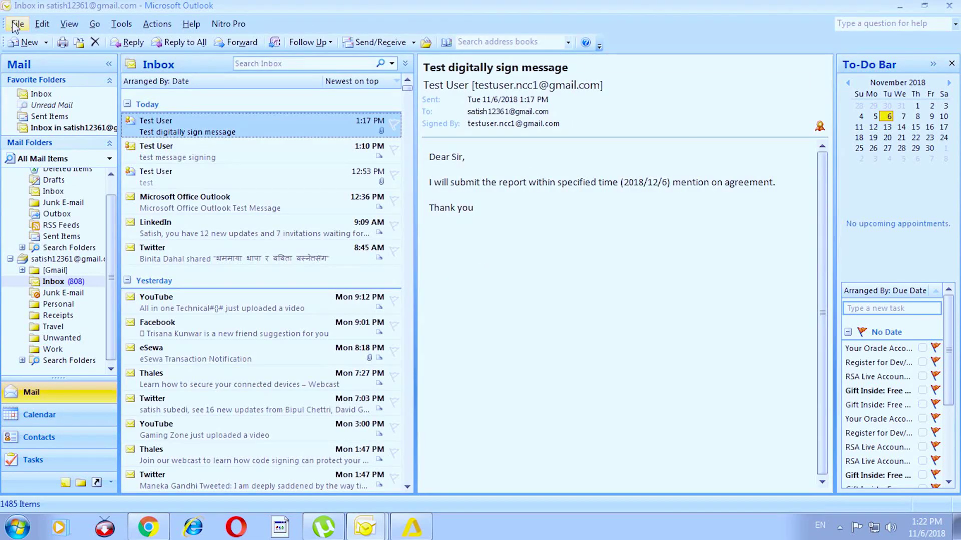
pyautogui.click(17, 24)
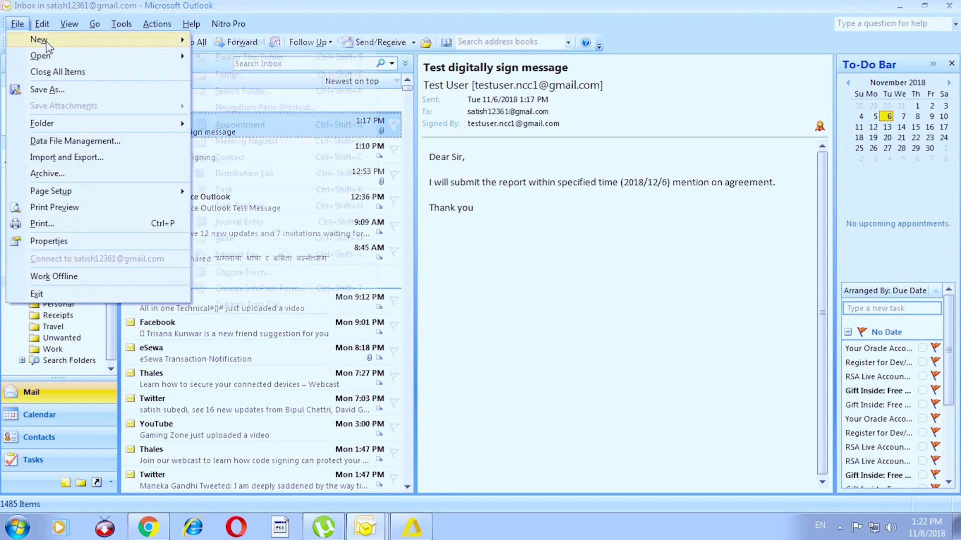
pyautogui.moveTo(37, 40)
pyautogui.click(228, 156)
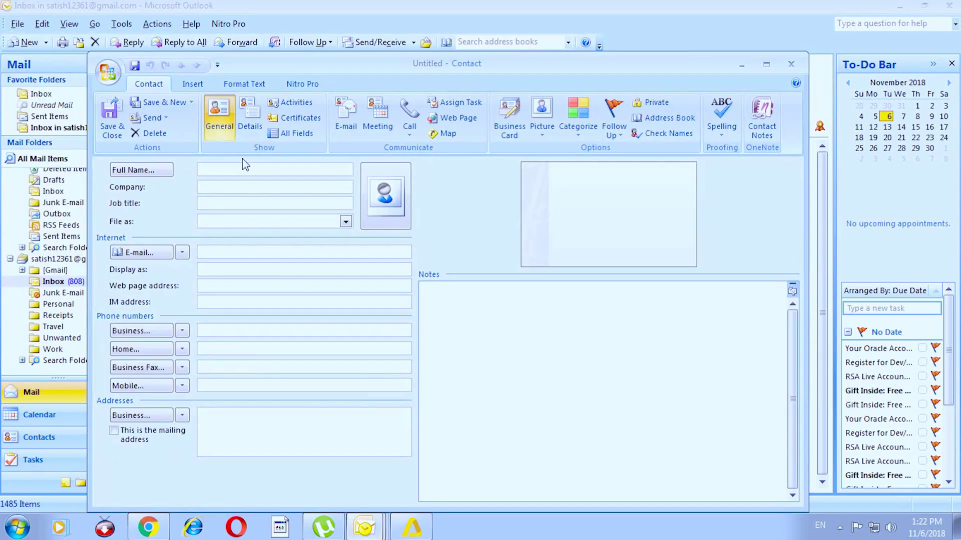
pyautogui.click(228, 256)
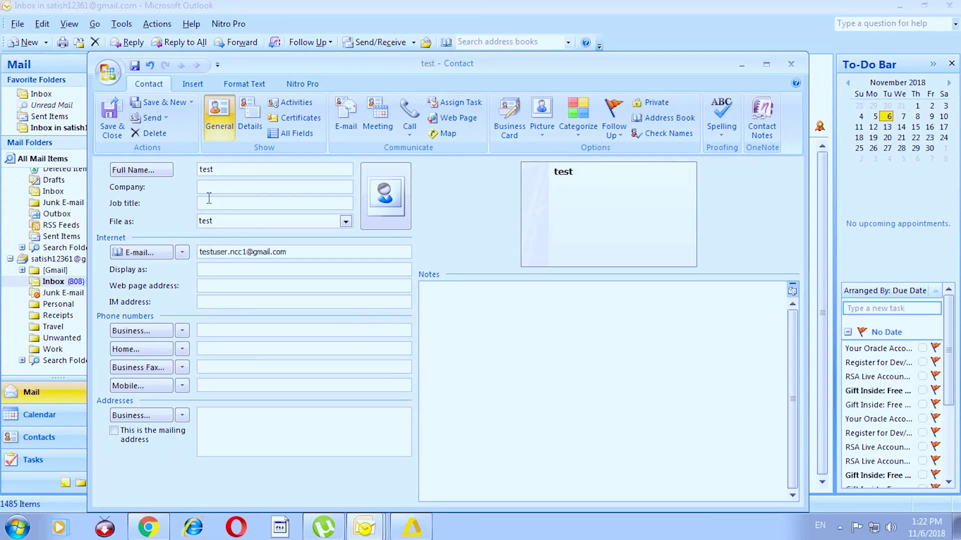
# Import the testpublickey certificate from the Desktop into the contact and save it
pyautogui.click(296, 117)
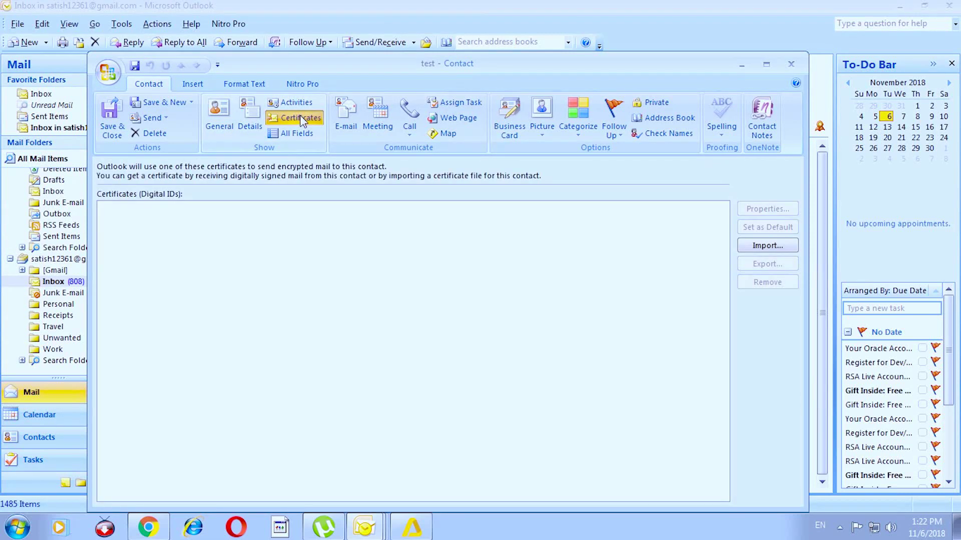
pyautogui.click(767, 246)
pyautogui.click(150, 178)
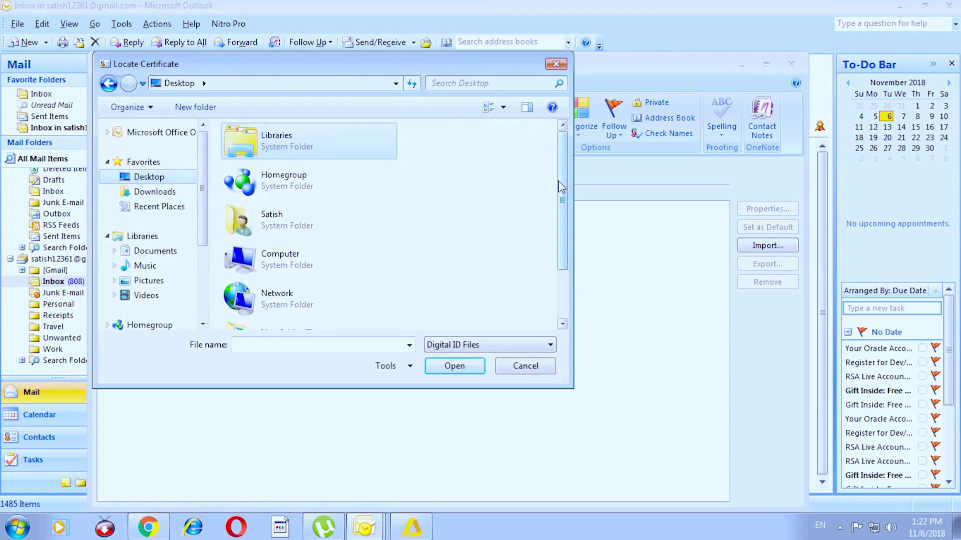
pyautogui.scroll(-2, 561, 188)
pyautogui.click(282, 306)
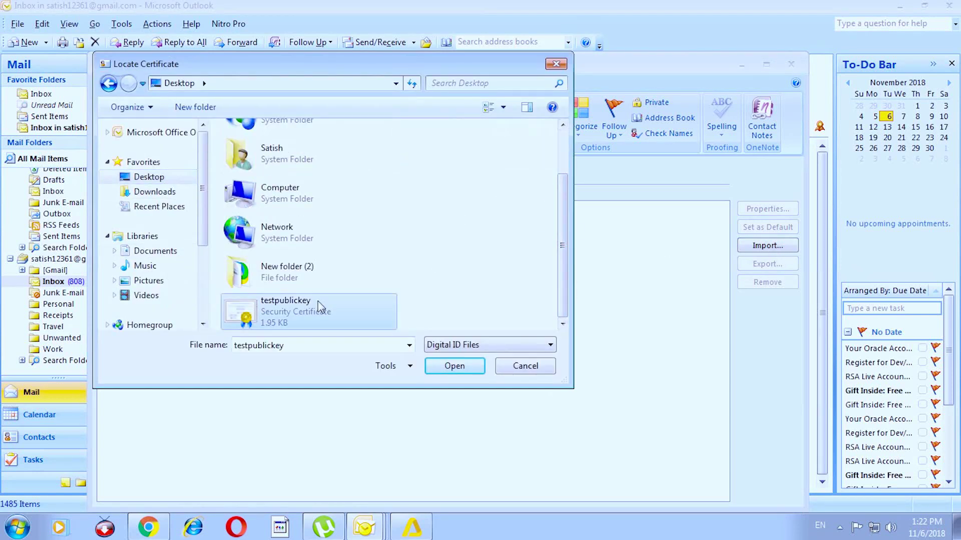
pyautogui.click(449, 366)
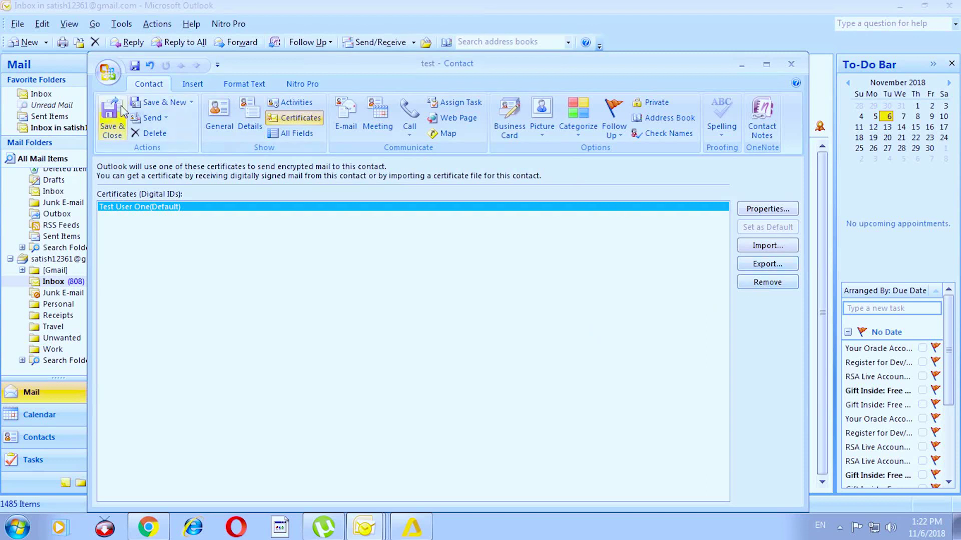
pyautogui.click(108, 118)
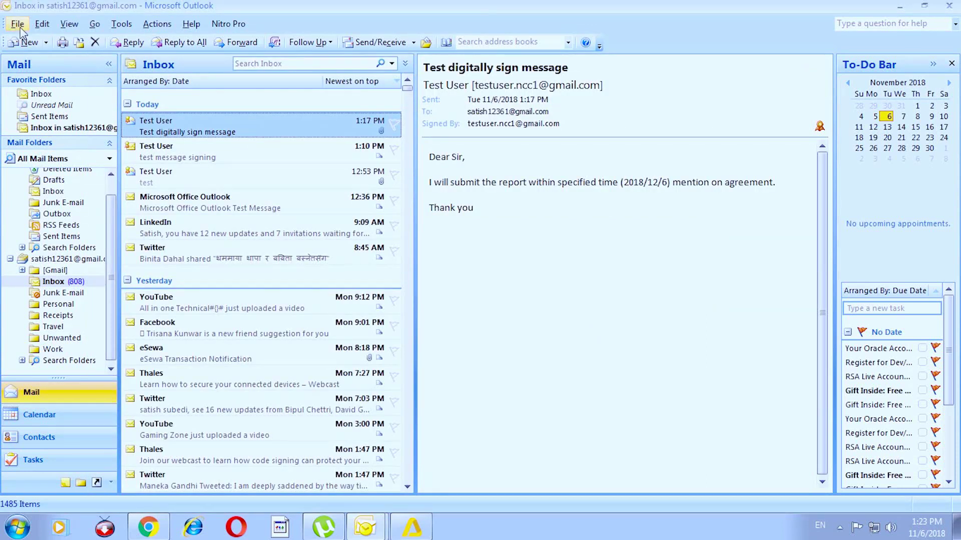
# Start a new message with Digitally Sign and Encrypt turned on, addressed to the test user
pyautogui.click(29, 43)
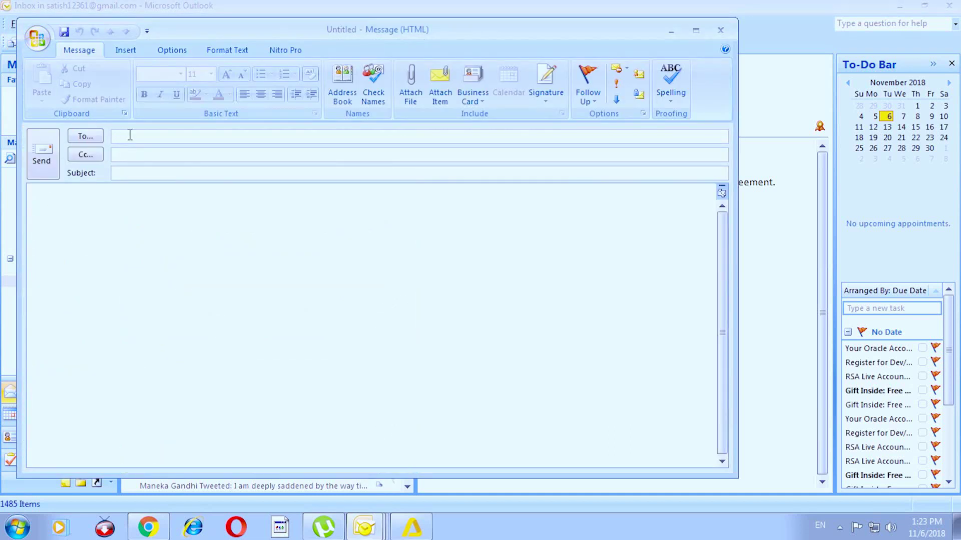
pyautogui.click(641, 73)
pyautogui.click(639, 95)
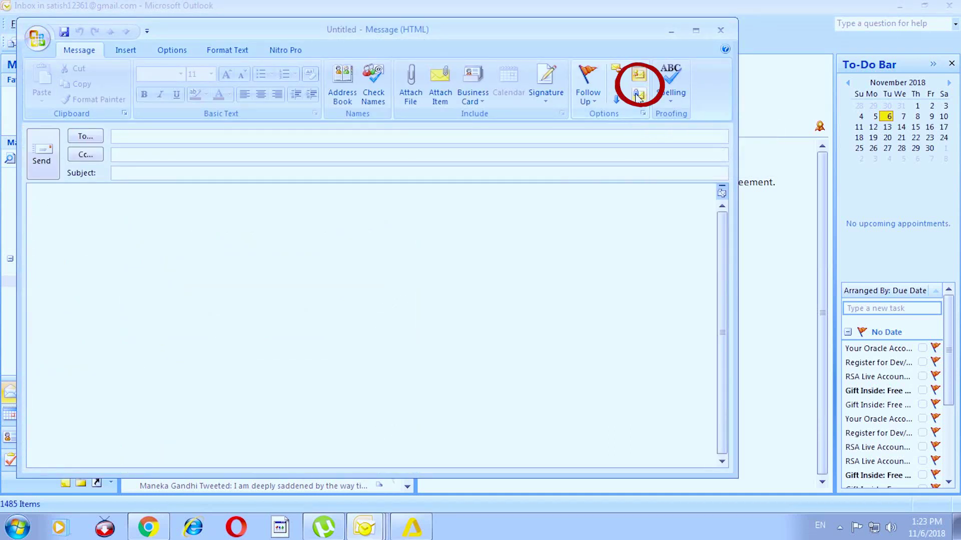
pyautogui.click(205, 139)
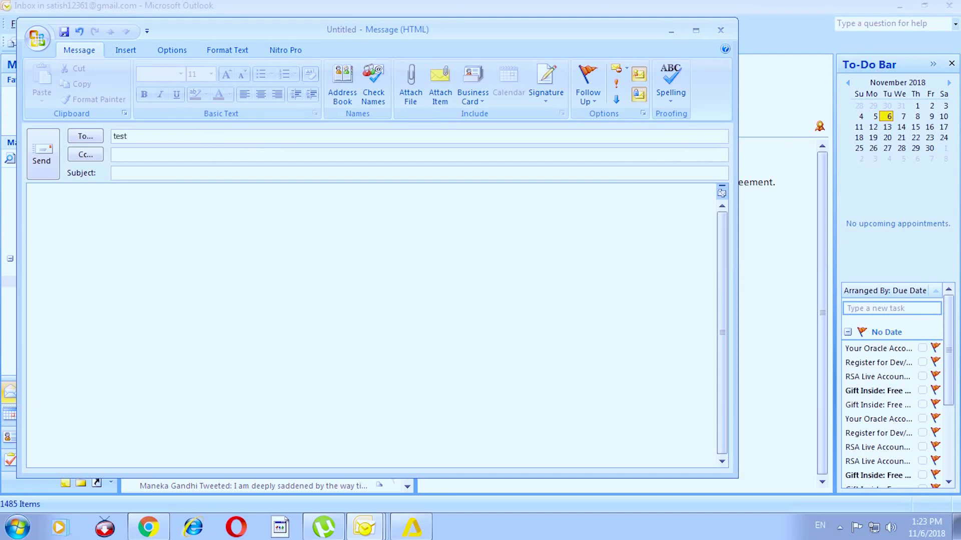
# Add subject 'test for digital signature' and body 'Dear sir / I have sent encrypted message.'
pyautogui.click(154, 175)
pyautogui.write('test for digital signature')
pyautogui.press('Tab')
pyautogui.write('Dear ')
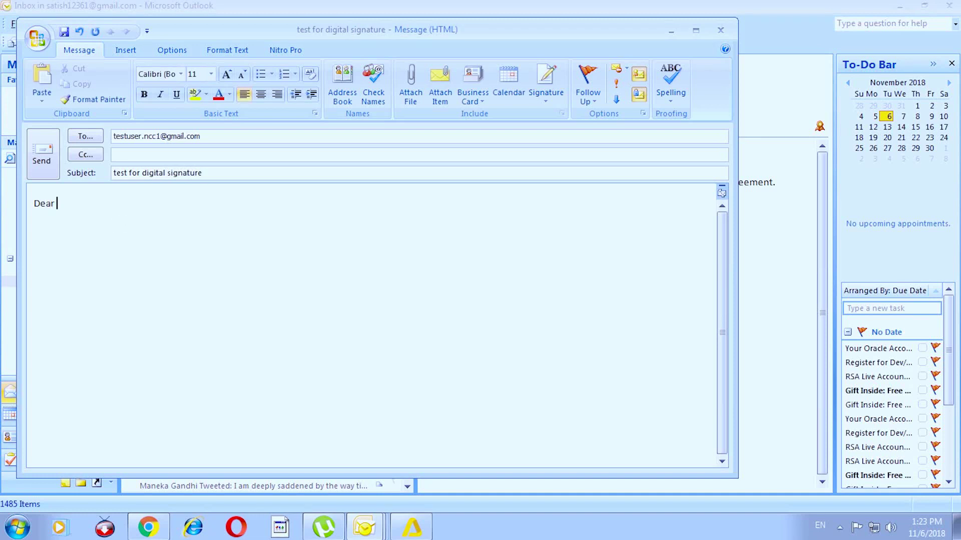
pyautogui.write('sir')
pyautogui.press('Return')
pyautogui.write('I have sent encrypted message.')
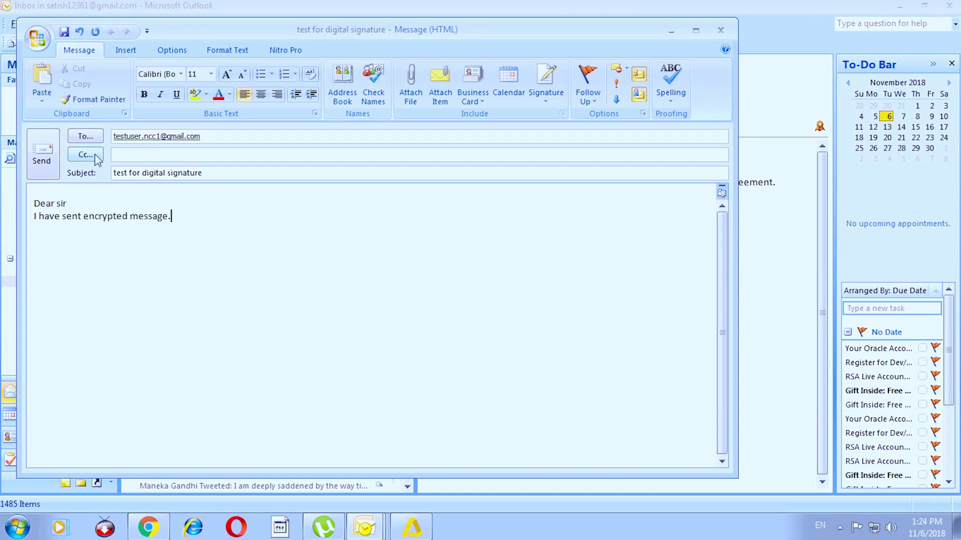
# Send the signed, encrypted message after entering the token PIN
pyautogui.click(41, 160)
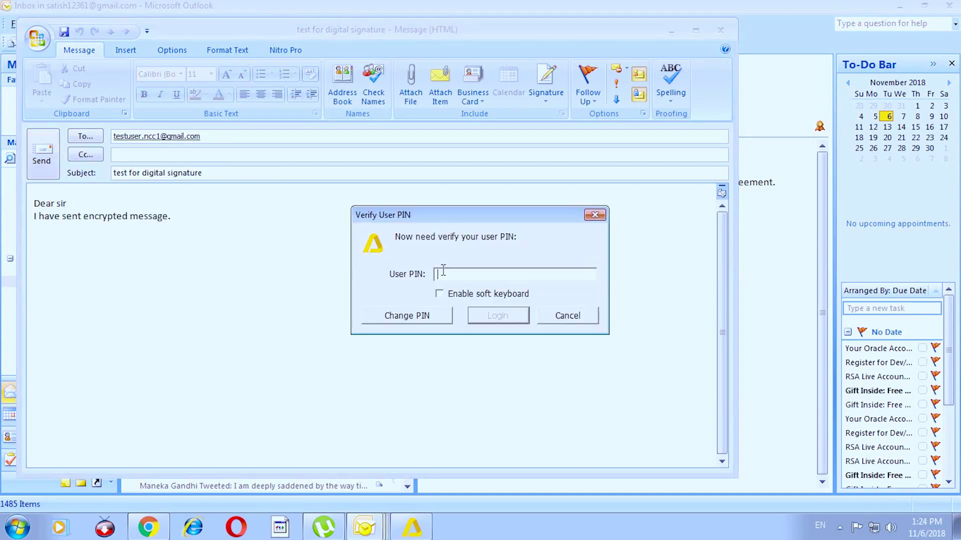
pyautogui.write('*********')
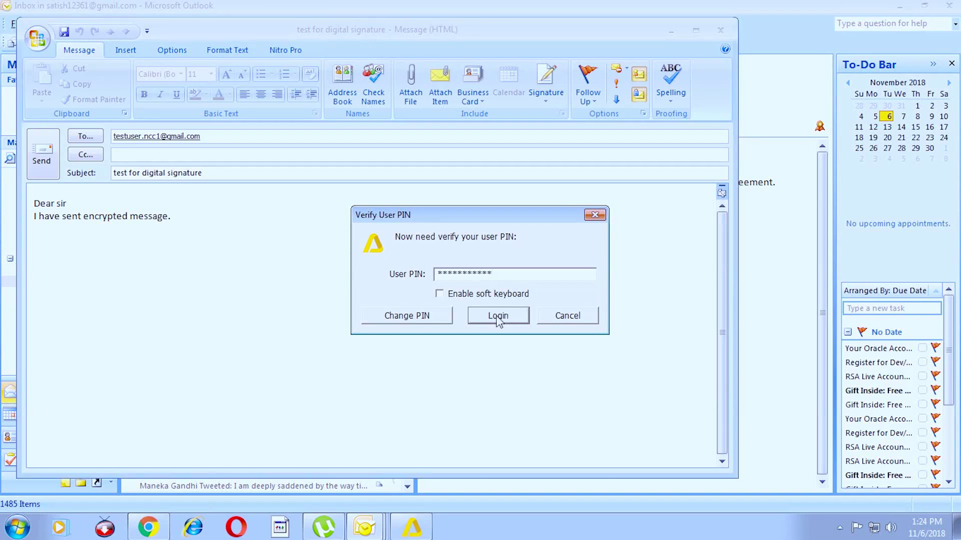
pyautogui.click(498, 317)
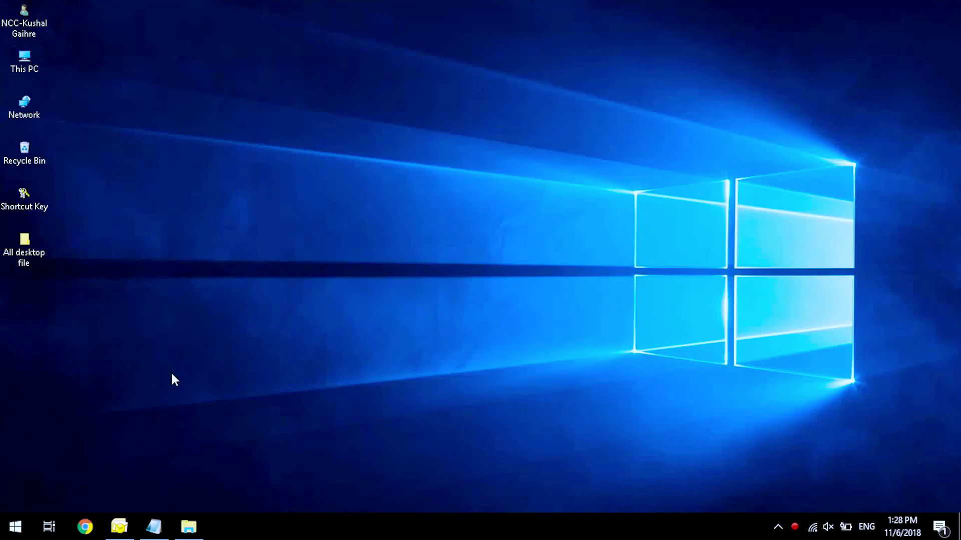
# Open the 'test for digital signature' message on the recipient PC, supplying the smart card PIN
pyautogui.click(126, 528)
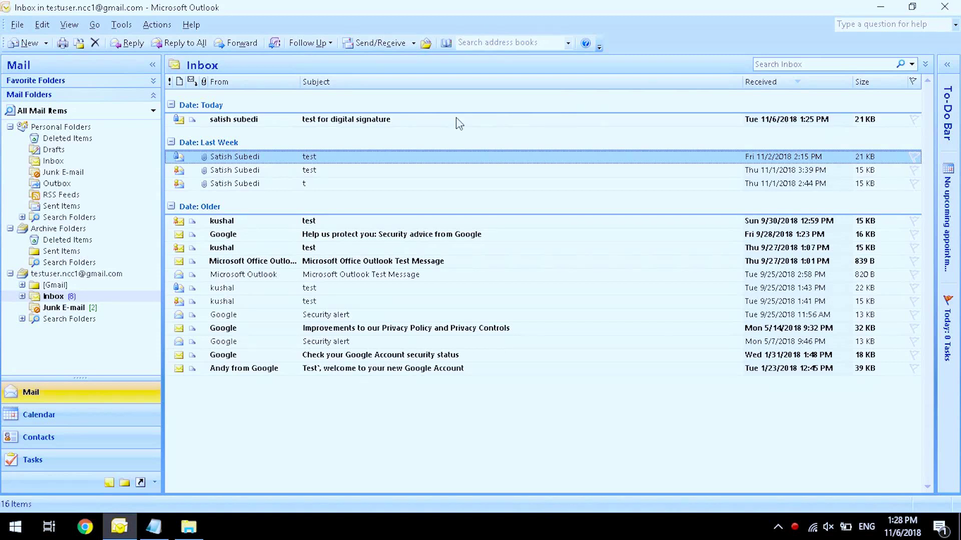
pyautogui.click(398, 119)
pyautogui.doubleClick(399, 119)
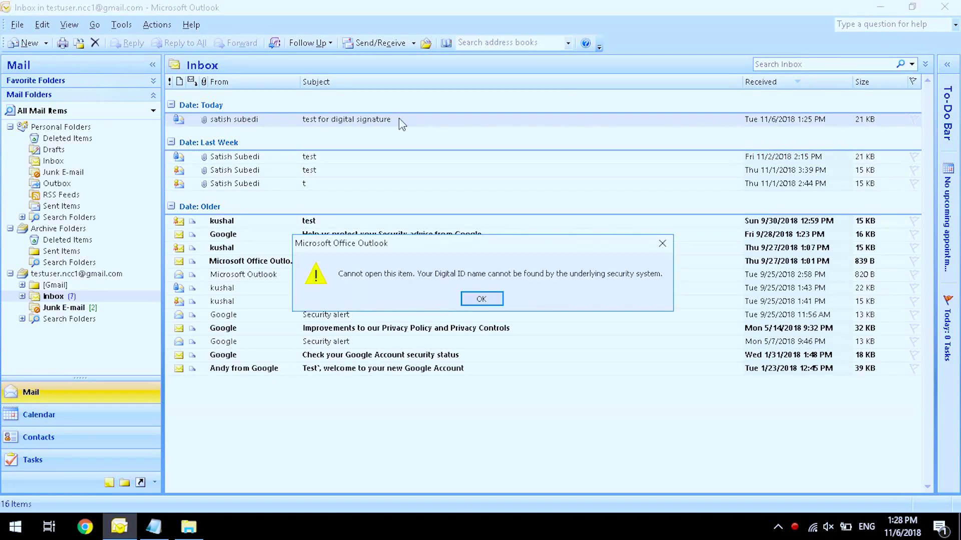
pyautogui.click(481, 299)
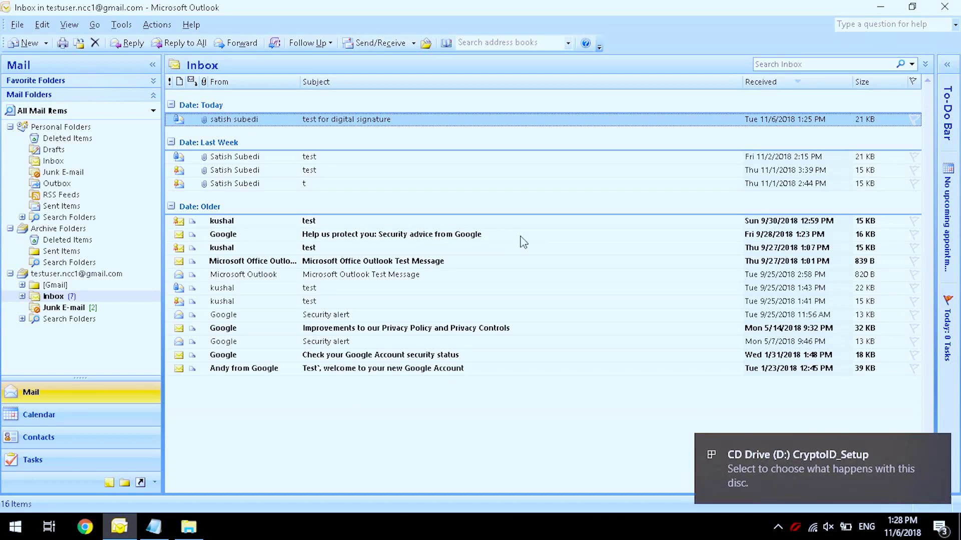
pyautogui.doubleClick(330, 120)
pyautogui.hotkey('ctrl', 'v')
pyautogui.click(429, 321)
# Review the message body and its encryption details in the message security properties
pyautogui.moveTo(411, 269); pyautogui.dragTo(267, 255)
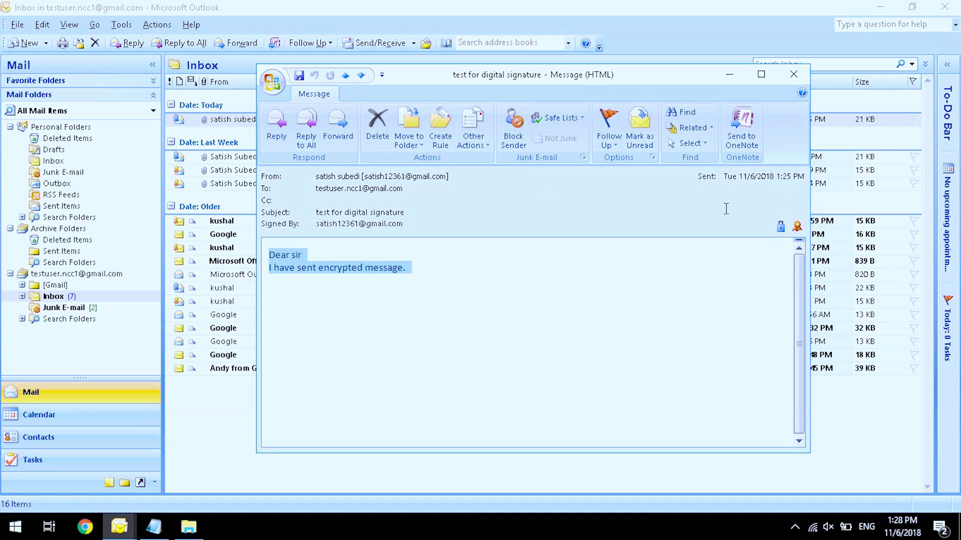
pyautogui.click(780, 227)
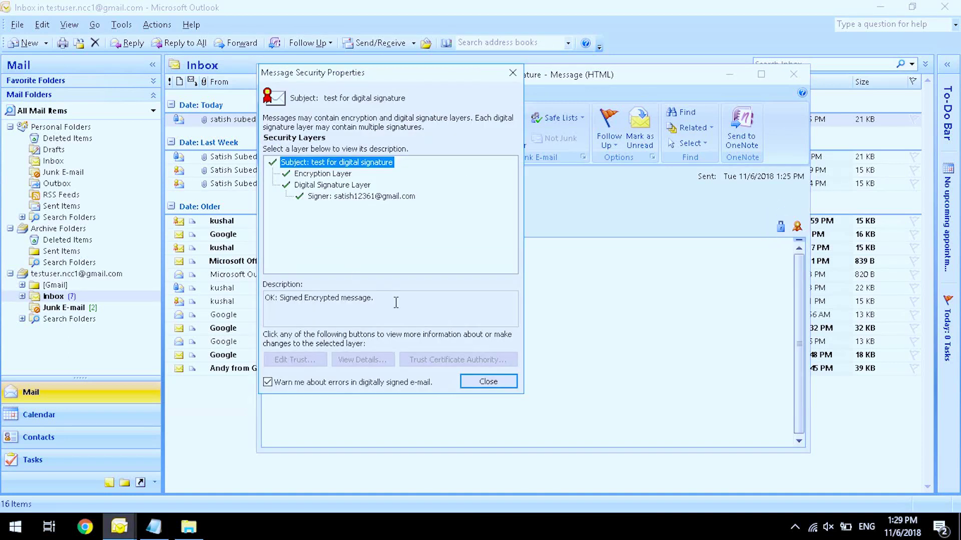
pyautogui.moveTo(396, 302); pyautogui.dragTo(251, 299)
pyautogui.click(490, 381)
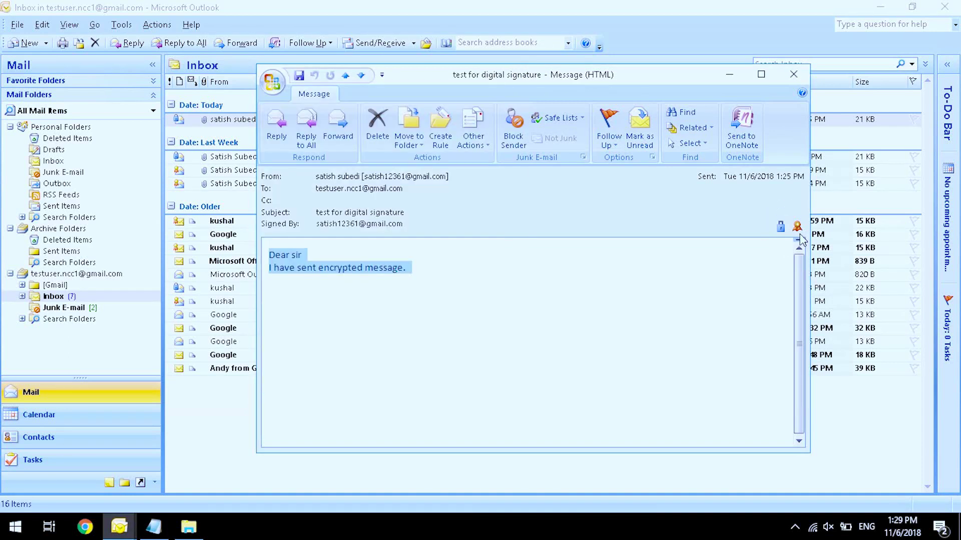
# Check the signature validity summary and the signature's security layer description
pyautogui.click(797, 228)
pyautogui.click(486, 238)
pyautogui.moveTo(390, 315); pyautogui.dragTo(270, 317)
pyautogui.click(482, 400)
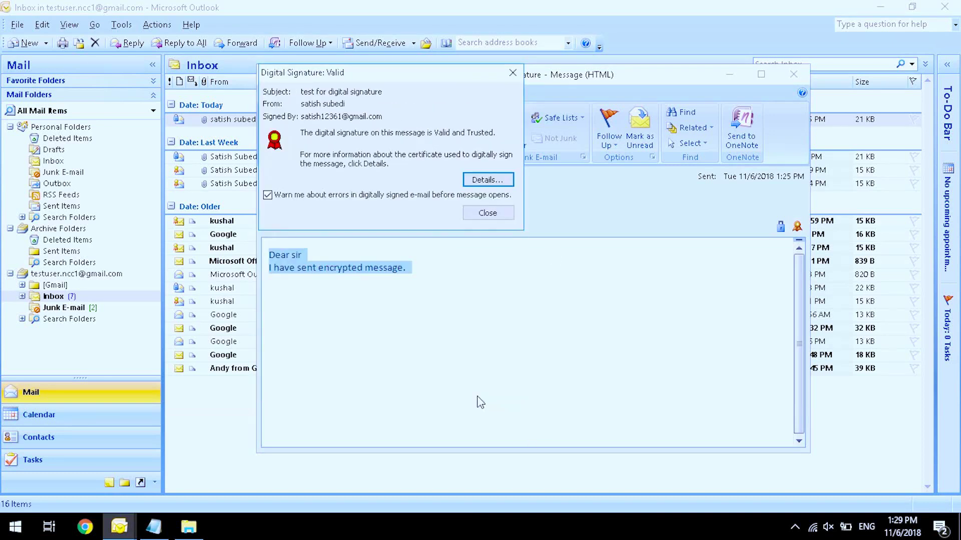
# Inspect the signer layer's signature details, certificate and certificate trust path
pyautogui.click(488, 179)
pyautogui.click(360, 214)
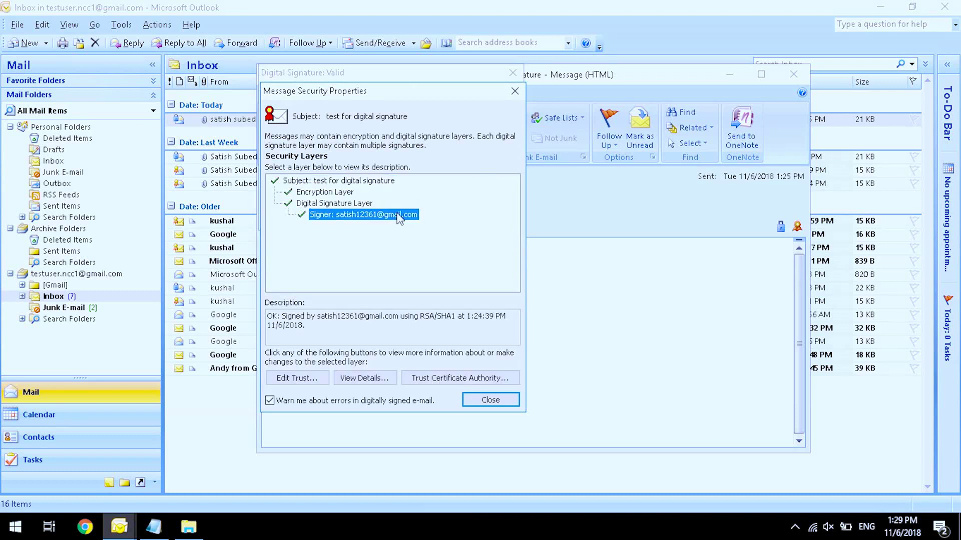
pyautogui.click(428, 378)
pyautogui.click(509, 388)
pyautogui.click(400, 161)
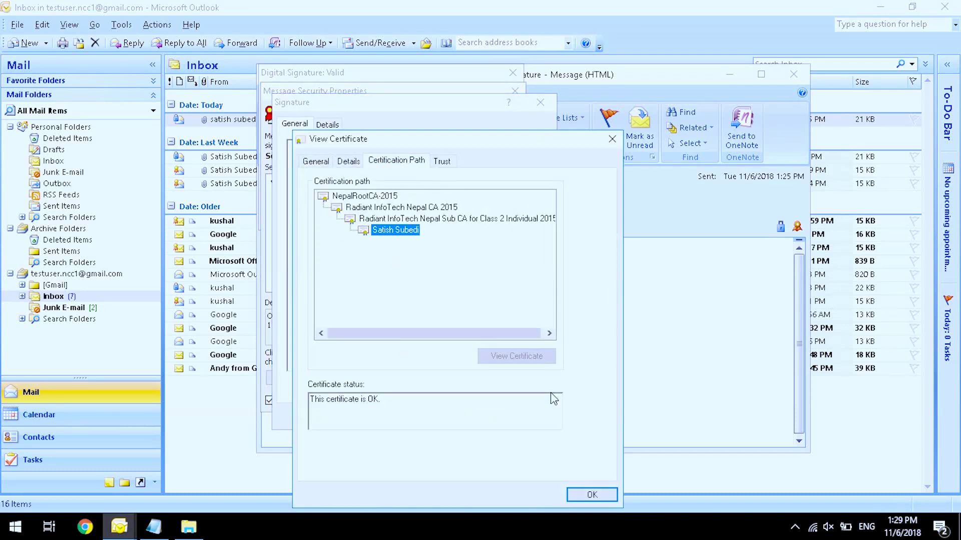
# Close the certificate, signature and security windows, then the received message
pyautogui.click(593, 495)
pyautogui.click(524, 417)
pyautogui.click(515, 90)
pyautogui.click(512, 73)
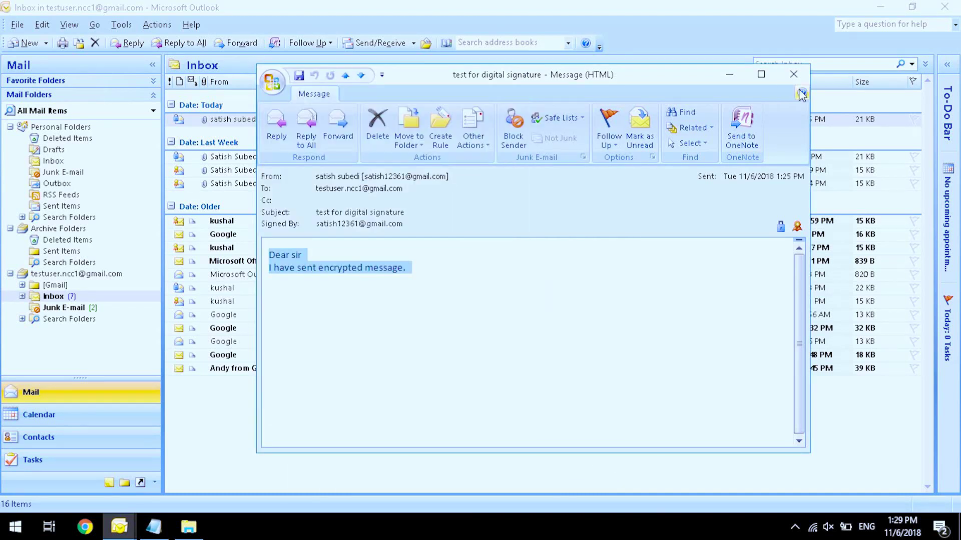
pyautogui.click(793, 74)
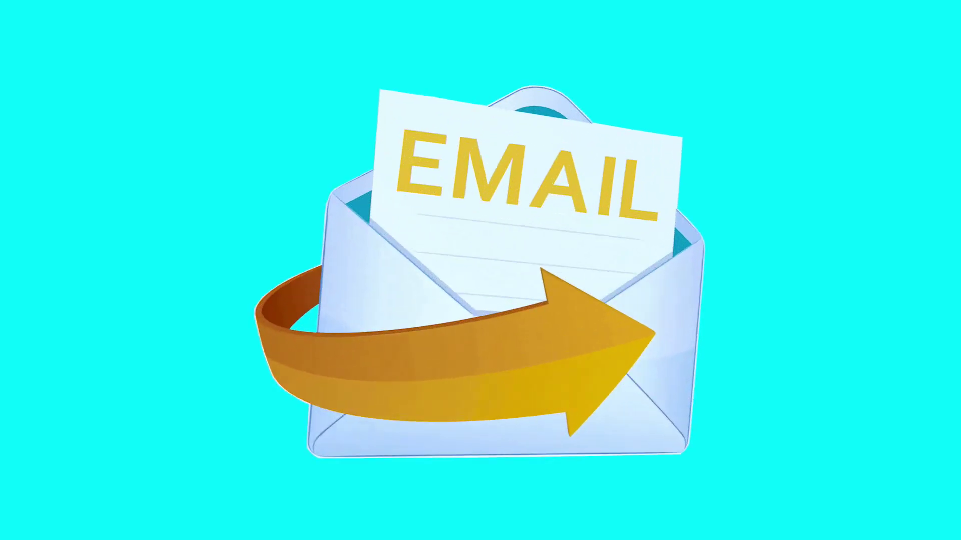